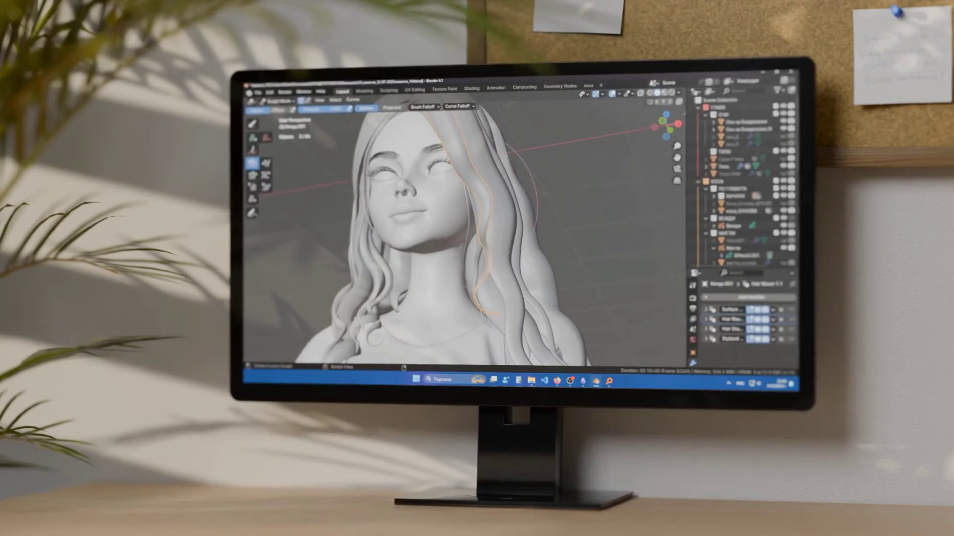
{"action": "middle_click_drag", "start_coordinate": [581, 297], "coordinate": [462, 303]}
{"action": "middle_click_drag", "start_coordinate": [438, 249], "coordinate": [389, 233]}
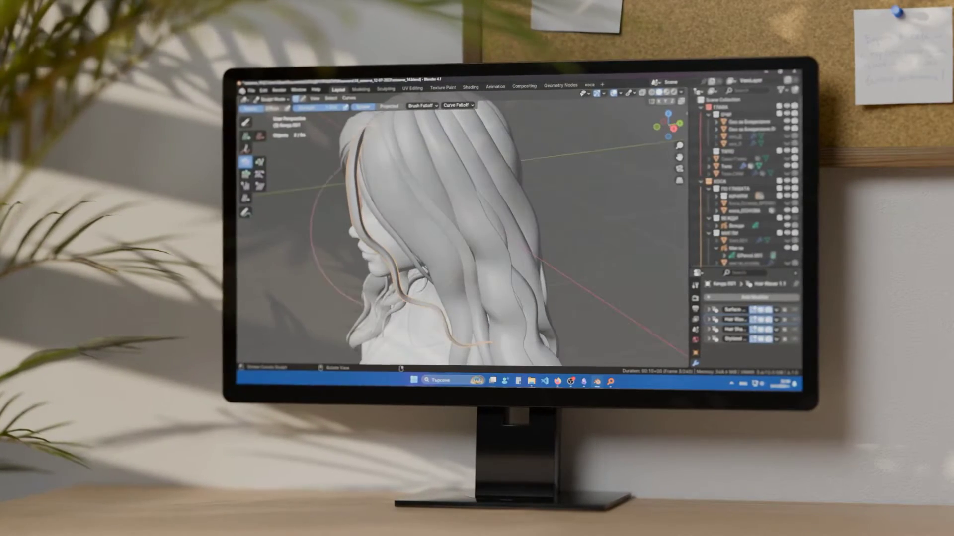
{"action": "mouse_move", "coordinate": [323, 164]}
{"action": "middle_mouse_down"}
{"action": "mouse_move", "coordinate": [308, 189]}
{"action": "mouse_move", "coordinate": [338, 203]}
{"action": "mouse_move", "coordinate": [586, 213]}
{"action": "mouse_move", "coordinate": [618, 202]}
{"action": "middle_mouse_up"}
{"action": "middle_click_drag", "start_coordinate": [551, 239], "coordinate": [608, 228]}
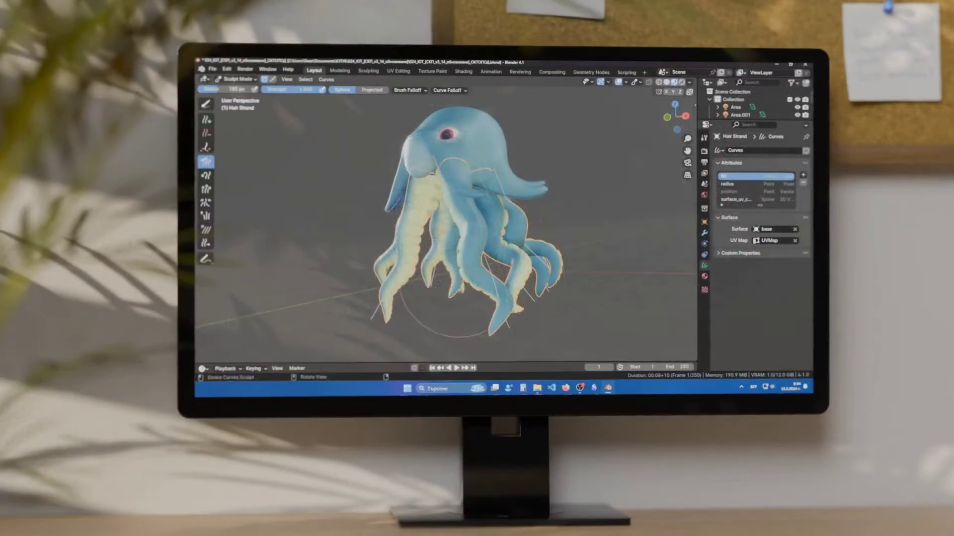
{"action": "middle_click_drag", "start_coordinate": [458, 279], "coordinate": [387, 239]}
{"action": "middle_click_drag", "start_coordinate": [343, 266], "coordinate": [432, 280]}
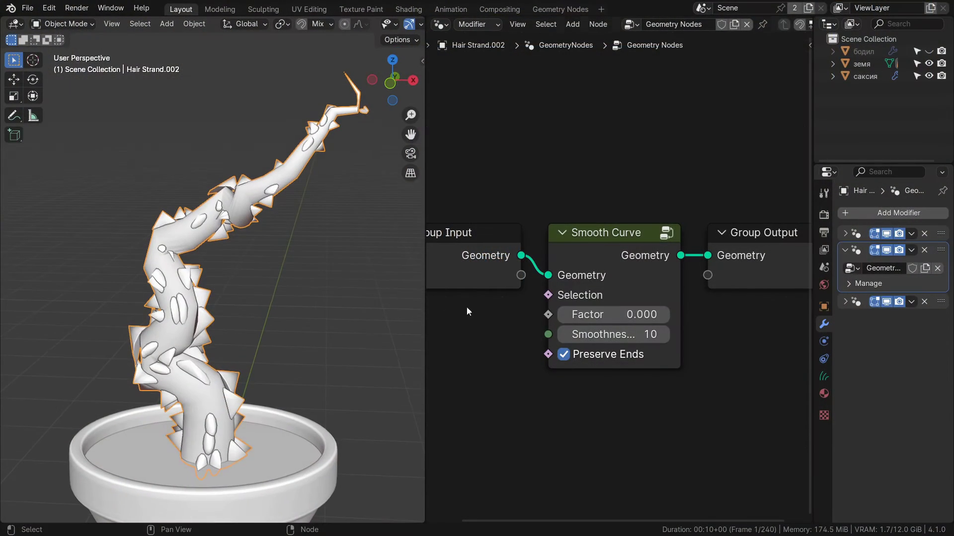
Set the Smooth Curve factor to about 0.858 and put the hair strand in Sculpt Mode with the Comb brush.
{"action": "left_click_drag", "start_coordinate": [576, 315], "coordinate": [671, 315]}
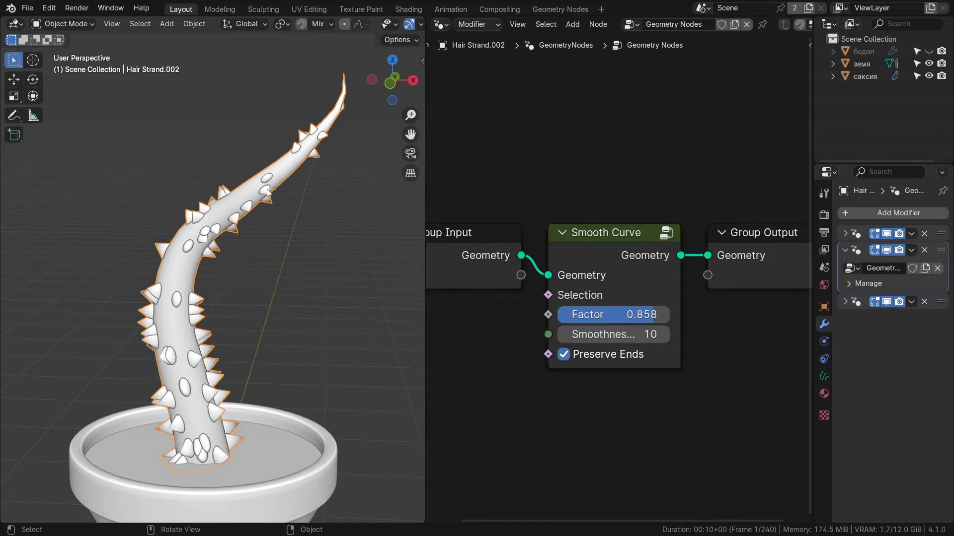
{"action": "key", "text": "ctrl+Tab"}
{"action": "left_click", "coordinate": [276, 268]}
{"action": "scroll", "coordinate": [348, 168], "scroll_direction": "down", "scroll_amount": 1}
{"action": "left_click", "coordinate": [14, 116]}
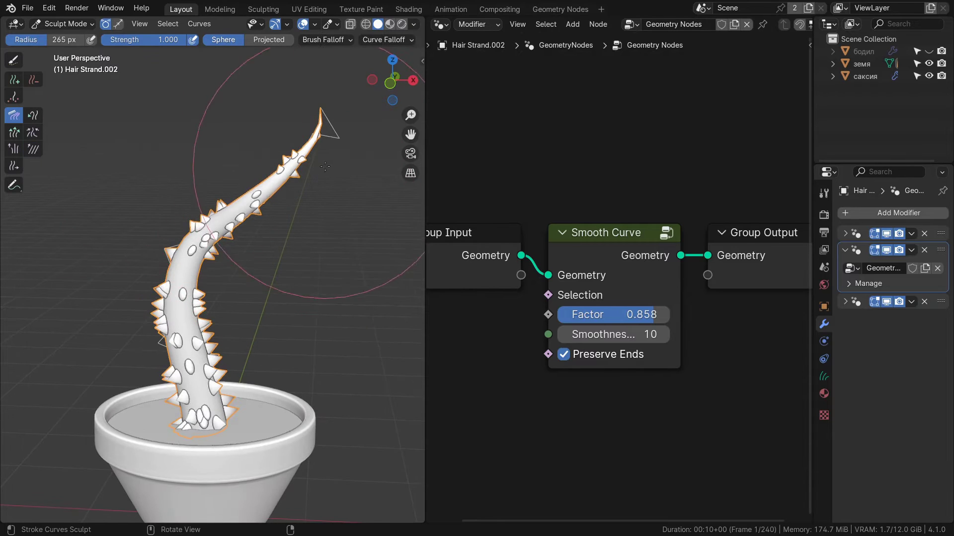
Comb the upper end of the hair strand inward and reduce the brush radius.
{"action": "mouse_move", "coordinate": [326, 160]}
{"action": "left_mouse_down"}
{"action": "mouse_move", "coordinate": [227, 124]}
{"action": "mouse_move", "coordinate": [181, 125]}
{"action": "mouse_move", "coordinate": [235, 122]}
{"action": "mouse_move", "coordinate": [274, 137]}
{"action": "left_mouse_up"}
{"action": "key", "text": "bracketleft"}
{"action": "key", "text": "bracketleft"}
{"action": "key", "text": "bracketleft"}
{"action": "key", "text": "bracketleft"}
Raise the Smooth Curve factor further and return the hair strand to Object Mode.
{"action": "mouse_move", "coordinate": [626, 314]}
{"action": "left_mouse_down"}
{"action": "mouse_move", "coordinate": [526, 315]}
{"action": "mouse_move", "coordinate": [668, 315]}
{"action": "mouse_move", "coordinate": [656, 315]}
{"action": "left_mouse_up"}
{"action": "key", "text": "ctrl+Tab"}
{"action": "left_click", "coordinate": [257, 318]}
{"action": "middle_click_drag", "start_coordinate": [314, 325], "coordinate": [377, 341]}
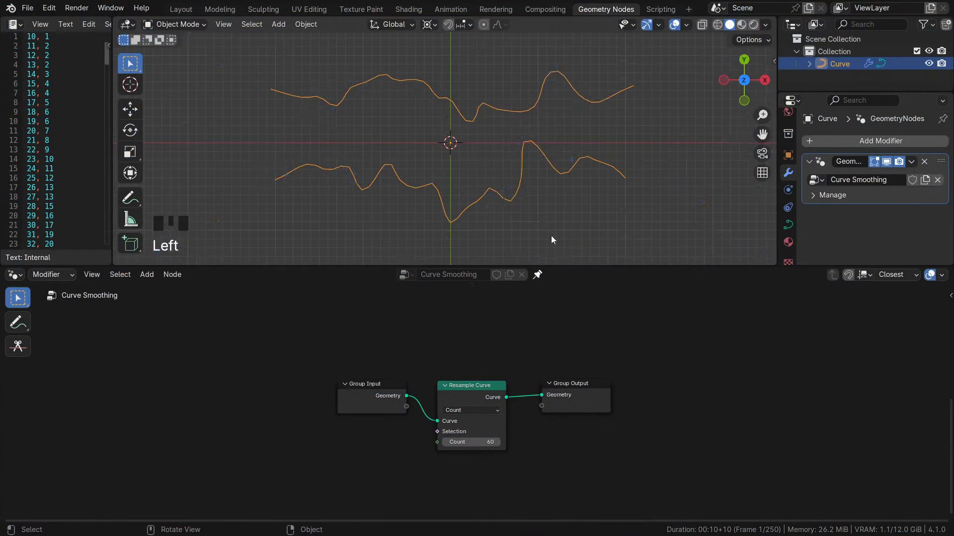
Move the Group Input and Resample Curve nodes away from Group Output to make room for new nodes.
{"action": "scroll", "coordinate": [584, 213], "scroll_direction": "up", "scroll_amount": 2}
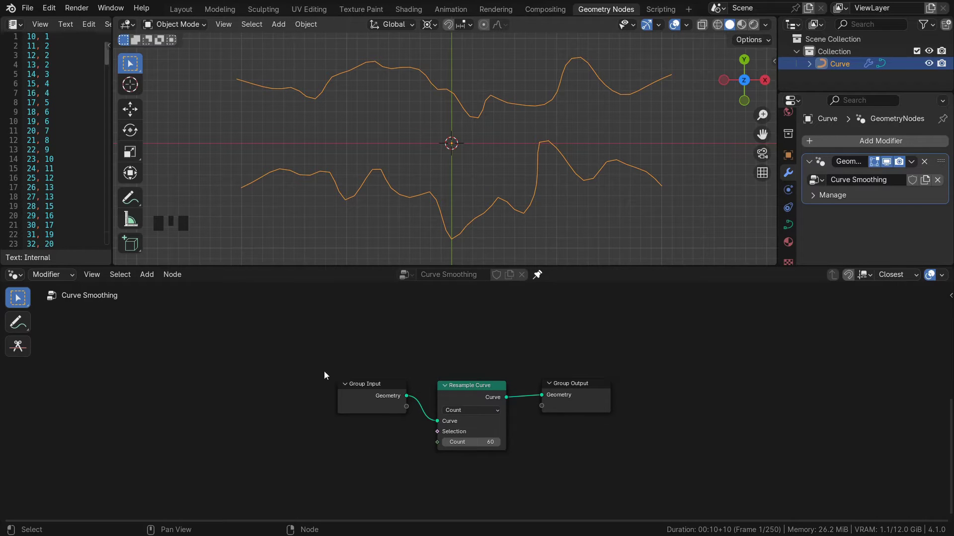
{"action": "scroll", "coordinate": [473, 441], "scroll_direction": "up", "scroll_amount": 3}
{"action": "middle_click_drag", "start_coordinate": [475, 425], "coordinate": [533, 437]}
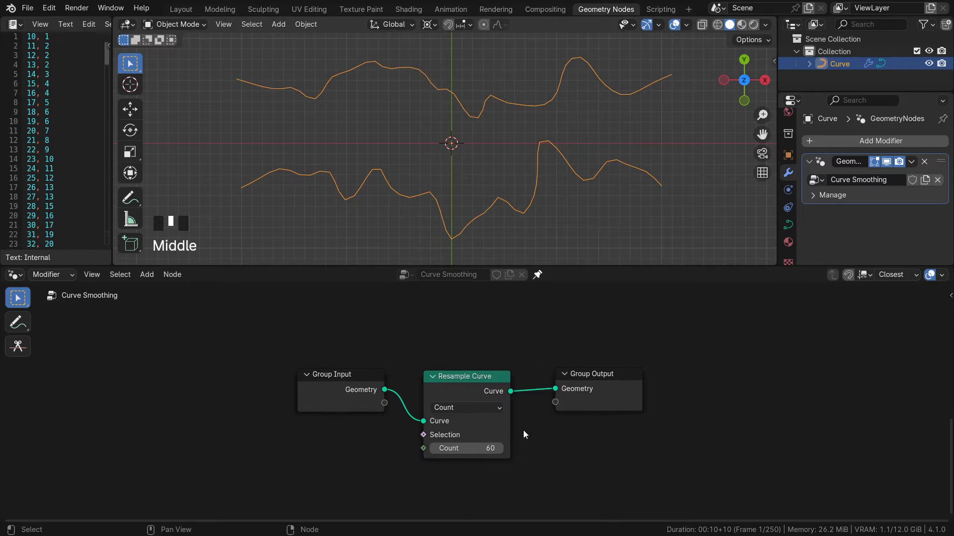
{"action": "scroll", "coordinate": [571, 445], "scroll_direction": "up", "scroll_amount": 1}
{"action": "middle_click_drag", "start_coordinate": [633, 456], "coordinate": [644, 457]}
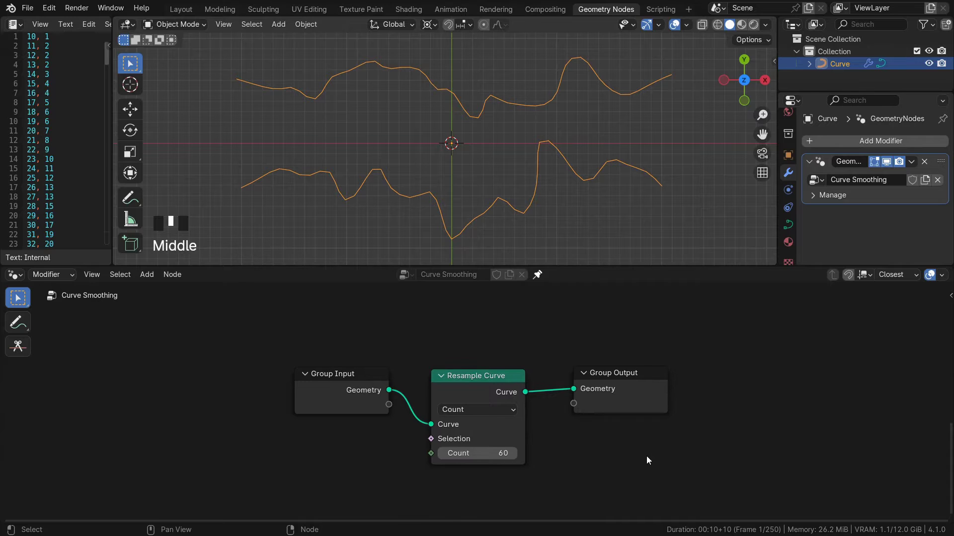
{"action": "left_click_drag", "start_coordinate": [553, 326], "coordinate": [416, 484]}
{"action": "middle_click_drag", "start_coordinate": [541, 473], "coordinate": [539, 466]}
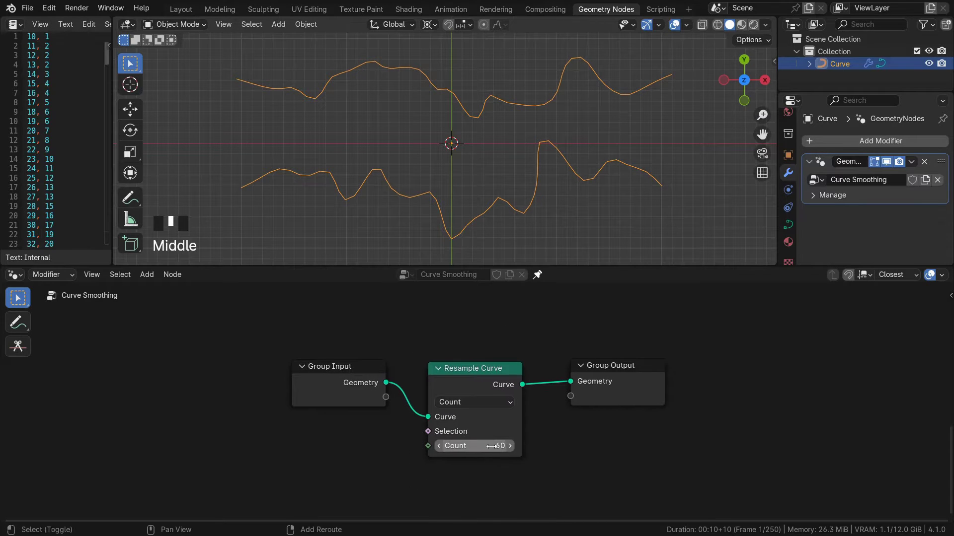
{"action": "left_click_drag", "start_coordinate": [487, 446], "coordinate": [575, 455], "text": "shift"}
{"action": "middle_click_drag", "start_coordinate": [580, 462], "coordinate": [725, 454]}
{"action": "left_click_drag", "start_coordinate": [668, 342], "coordinate": [455, 394]}
{"action": "key", "text": "g"}
{"action": "left_click", "coordinate": [254, 350]}
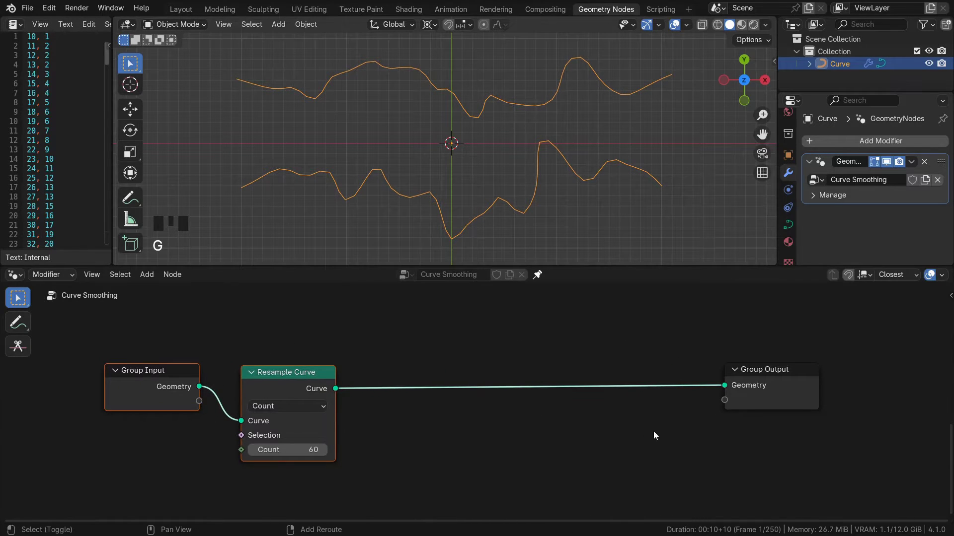
Insert a Set Position node between Resample Curve and Group Output, and widen the gap after Resample Curve.
{"action": "middle_click_drag", "start_coordinate": [652, 434], "coordinate": [643, 417], "text": "shift"}
{"action": "key", "text": "q"}
{"action": "left_click", "coordinate": [642, 416]}
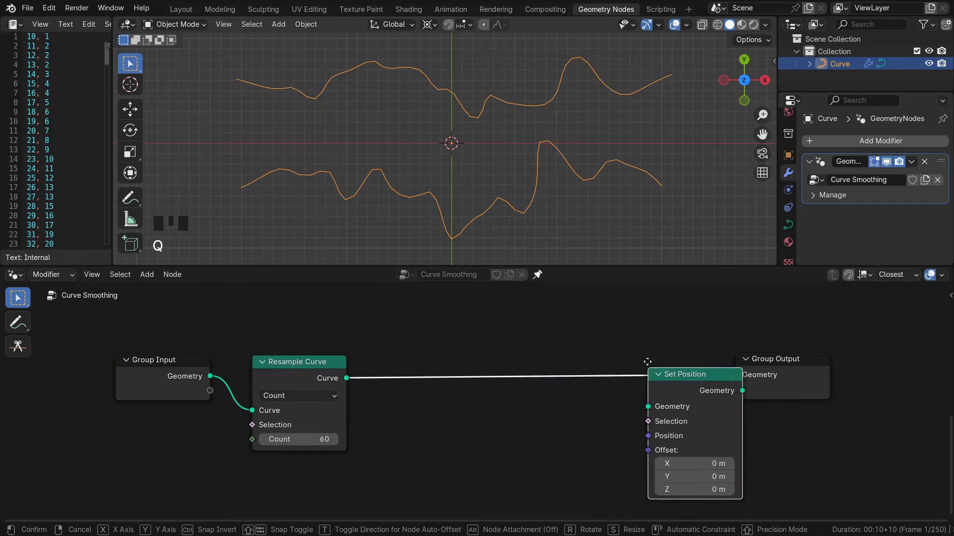
{"action": "left_click", "coordinate": [613, 349]}
{"action": "middle_click_drag", "start_coordinate": [539, 416], "coordinate": [594, 416]}
{"action": "left_click_drag", "start_coordinate": [477, 402], "coordinate": [260, 366]}
{"action": "key", "text": "g"}
{"action": "left_click", "coordinate": [216, 364]}
Add a Position node linked to the Position input of Set Position.
{"action": "left_click_drag", "start_coordinate": [672, 420], "coordinate": [637, 421]}
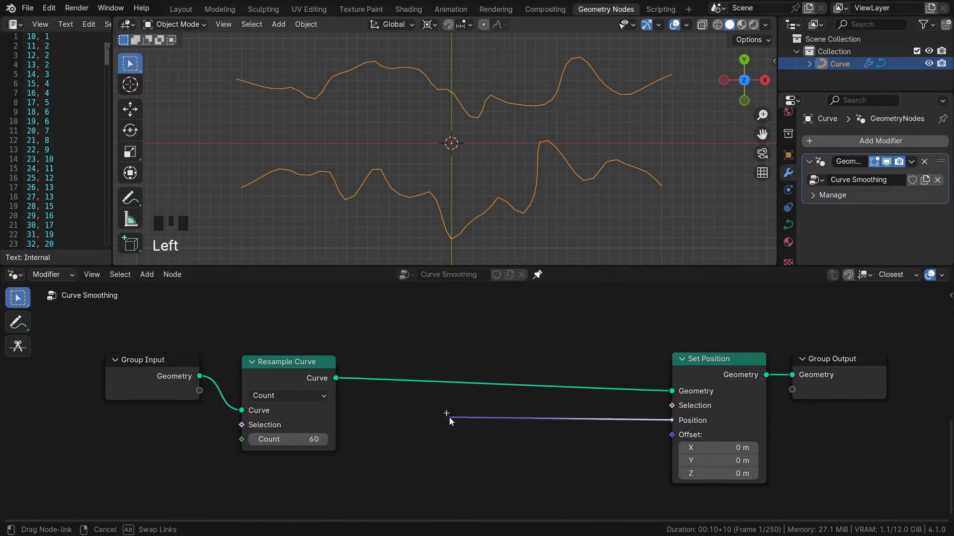
{"action": "left_click_drag", "start_coordinate": [449, 418], "coordinate": [446, 417]}
{"action": "left_click", "coordinate": [445, 417]}
{"action": "left_click", "coordinate": [439, 415]}
Insert a Vector Blur Attribute node between the Position node and the Position input of Set Position.
{"action": "middle_click_drag", "start_coordinate": [516, 442], "coordinate": [460, 441], "text": "shift"}
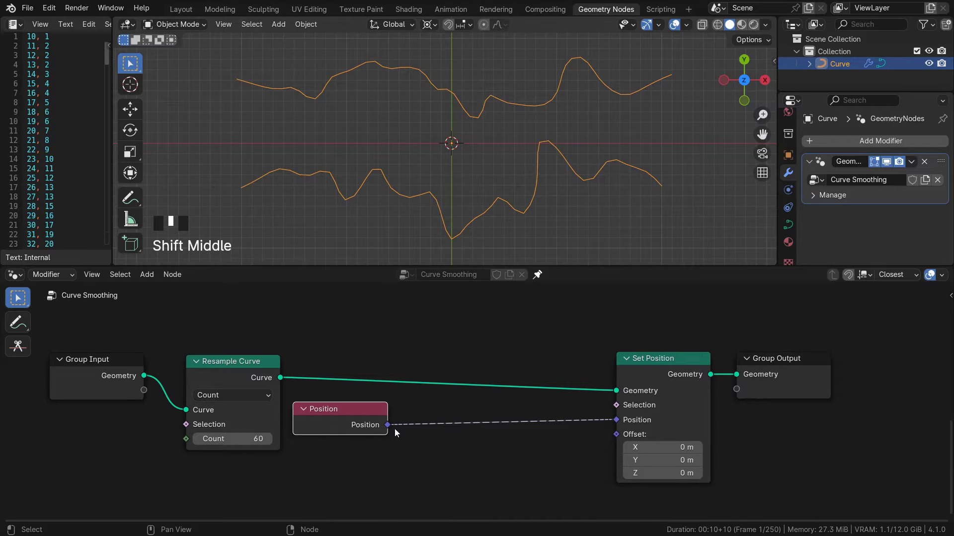
{"action": "middle_click_drag", "start_coordinate": [388, 427], "coordinate": [388, 376]}
{"action": "left_click_drag", "start_coordinate": [387, 376], "coordinate": [427, 422]}
{"action": "type", "text": "blu"}
{"action": "key", "text": "Return"}
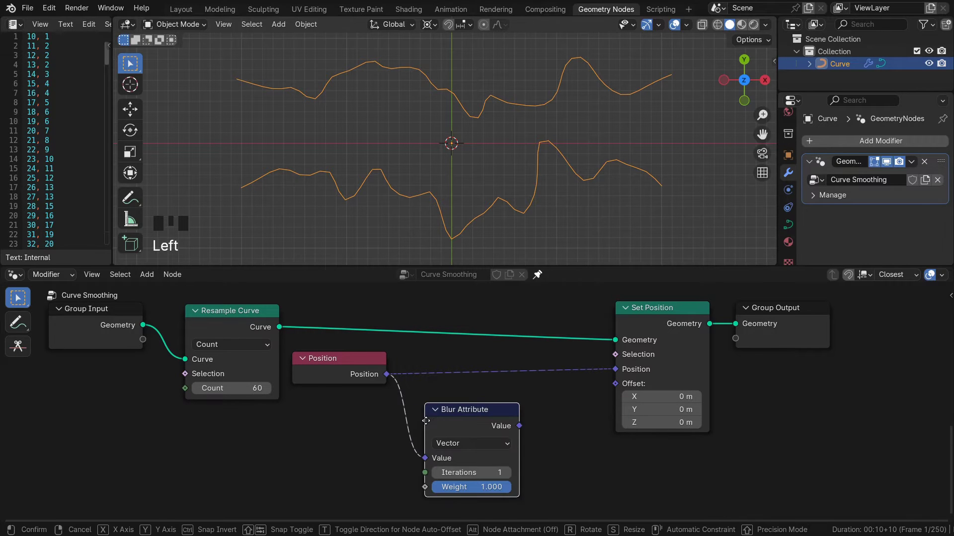
{"action": "left_click", "coordinate": [451, 381]}
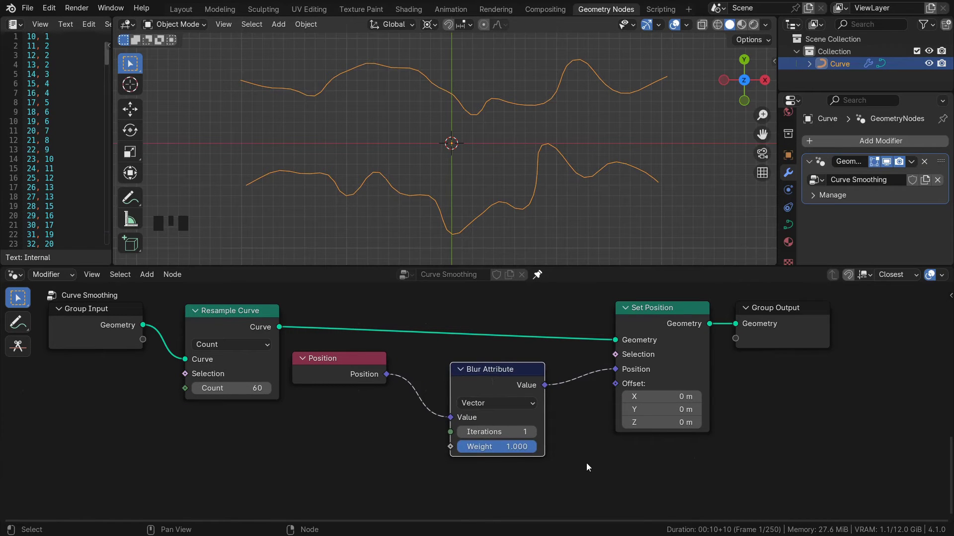
Increase the Blur Attribute iterations step by step to 7, and raise them to 22.
{"action": "left_click", "coordinate": [536, 434]}
{"action": "left_click", "coordinate": [536, 434]}
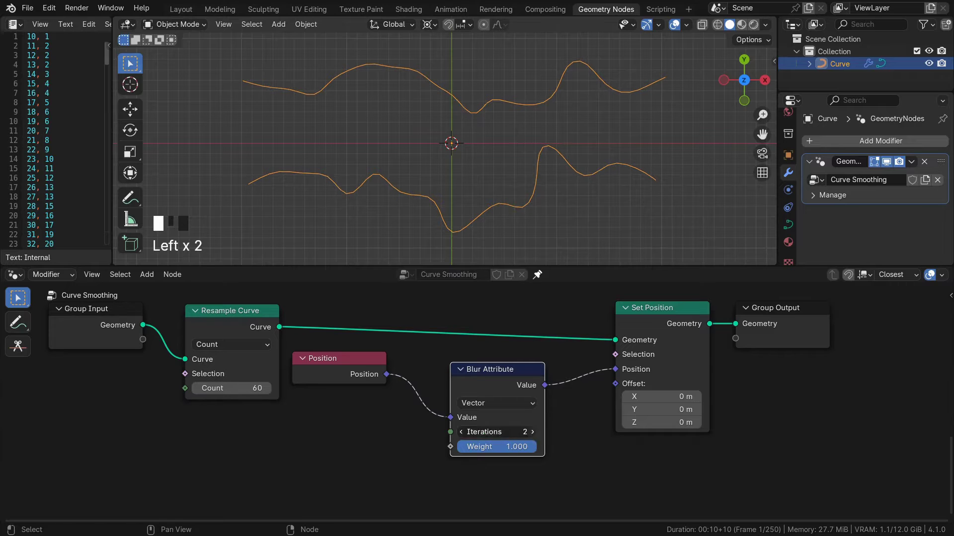
{"action": "left_click", "coordinate": [537, 435]}
{"action": "left_click", "coordinate": [537, 434]}
{"action": "left_click", "coordinate": [536, 434]}
{"action": "left_click", "coordinate": [536, 435]}
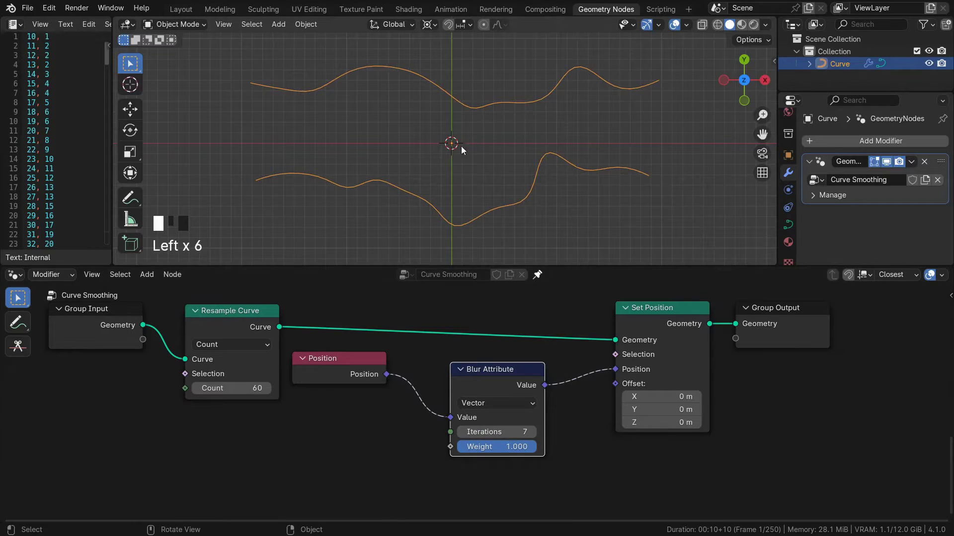
{"action": "left_click_drag", "start_coordinate": [514, 432], "coordinate": [541, 431]}
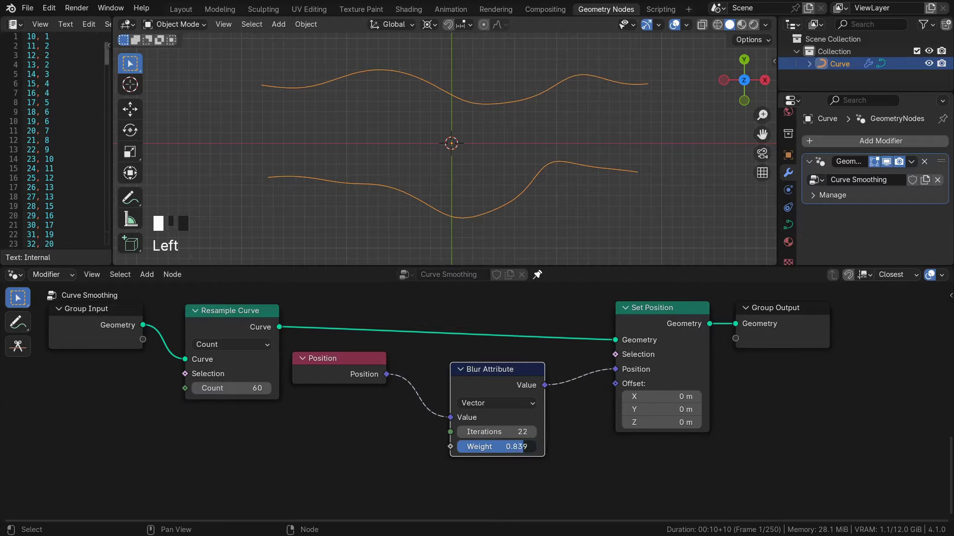
Try different Blur Attribute weights, ending with 52 iterations and a weight of 0.
{"action": "mouse_move", "coordinate": [521, 446]}
{"action": "left_mouse_down"}
{"action": "mouse_move", "coordinate": [457, 447]}
{"action": "mouse_move", "coordinate": [527, 447]}
{"action": "mouse_move", "coordinate": [459, 446]}
{"action": "mouse_move", "coordinate": [517, 446]}
{"action": "left_mouse_up"}
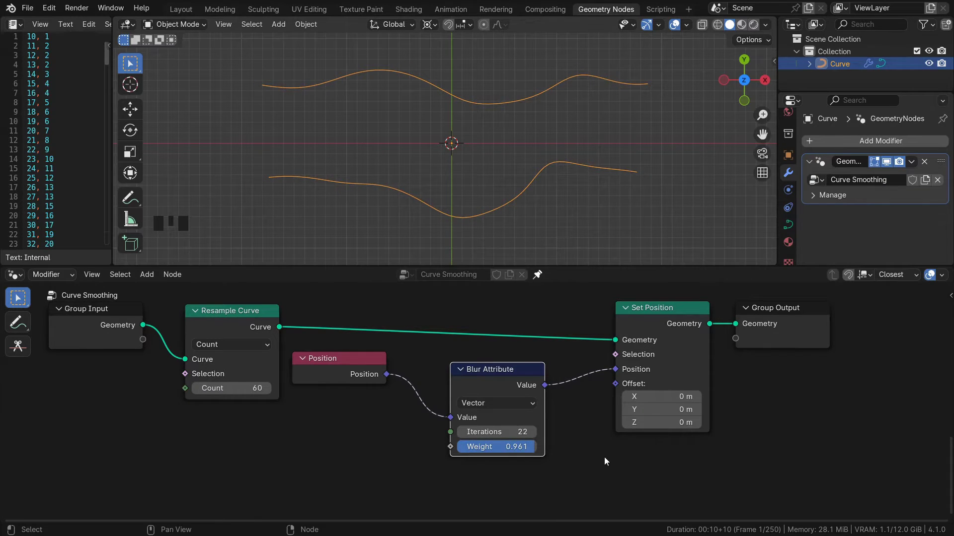
{"action": "middle_click_drag", "start_coordinate": [491, 449], "coordinate": [485, 450]}
{"action": "left_click_drag", "start_coordinate": [486, 450], "coordinate": [557, 448]}
{"action": "left_click_drag", "start_coordinate": [507, 433], "coordinate": [453, 448]}
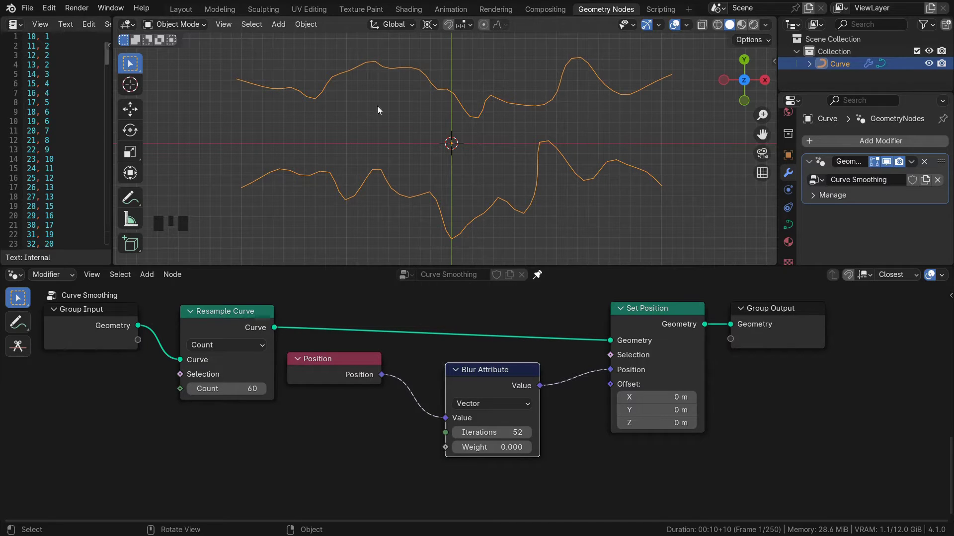
Raise the Blur Attribute weight gradually through 0.006, 0.032 and 0.155, ending at 1.000.
{"action": "left_click_drag", "start_coordinate": [462, 448], "coordinate": [464, 447]}
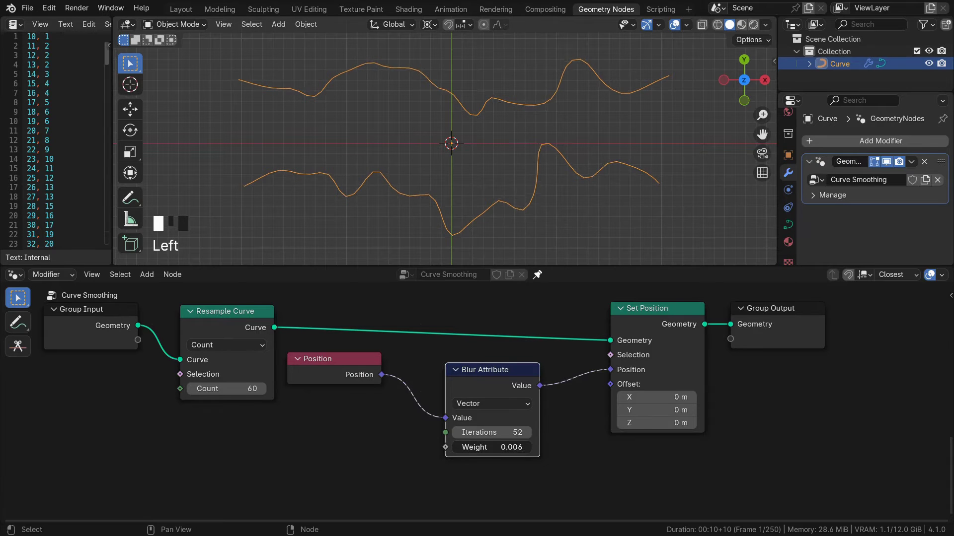
{"action": "mouse_move", "coordinate": [491, 418]}
{"action": "left_mouse_down"}
{"action": "mouse_move", "coordinate": [511, 419]}
{"action": "mouse_move", "coordinate": [475, 418]}
{"action": "mouse_move", "coordinate": [489, 418]}
{"action": "mouse_move", "coordinate": [494, 403]}
{"action": "left_mouse_up"}
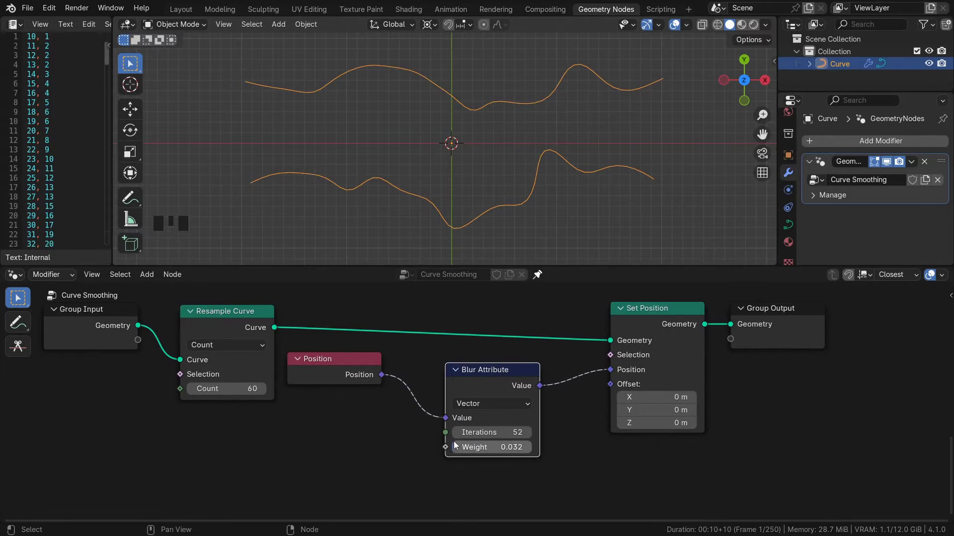
{"action": "mouse_move", "coordinate": [458, 449]}
{"action": "left_mouse_down"}
{"action": "mouse_move", "coordinate": [513, 449]}
{"action": "mouse_move", "coordinate": [444, 446]}
{"action": "left_mouse_up"}
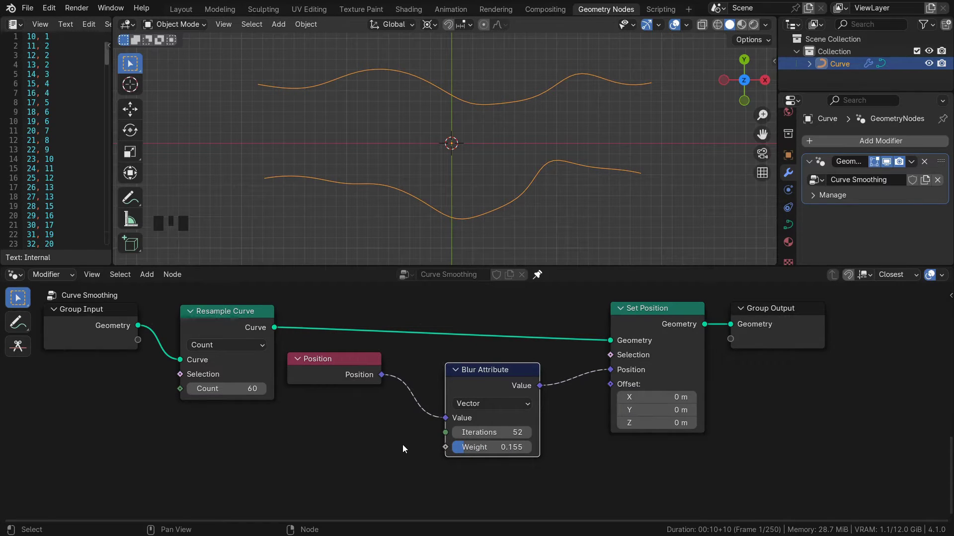
{"action": "left_click_drag", "start_coordinate": [464, 447], "coordinate": [529, 447]}
{"action": "middle_click_drag", "start_coordinate": [398, 428], "coordinate": [465, 441]}
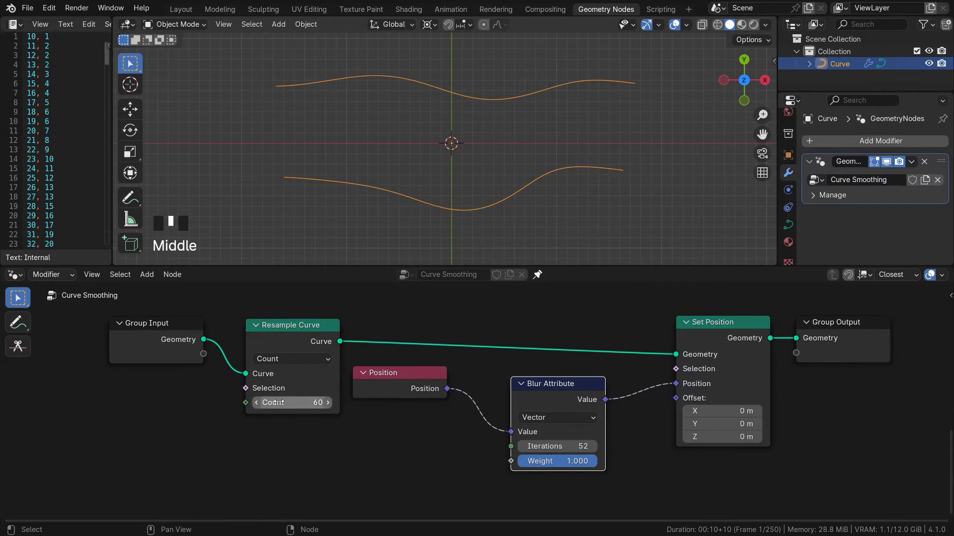
Set the Resample Curve count to 247 and the Blur Attribute iterations to 540.
{"action": "mouse_move", "coordinate": [282, 410]}
{"action": "left_mouse_down"}
{"action": "mouse_move", "coordinate": [272, 411]}
{"action": "mouse_move", "coordinate": [308, 411]}
{"action": "mouse_move", "coordinate": [269, 402]}
{"action": "mouse_move", "coordinate": [318, 402]}
{"action": "mouse_move", "coordinate": [288, 403]}
{"action": "left_mouse_up"}
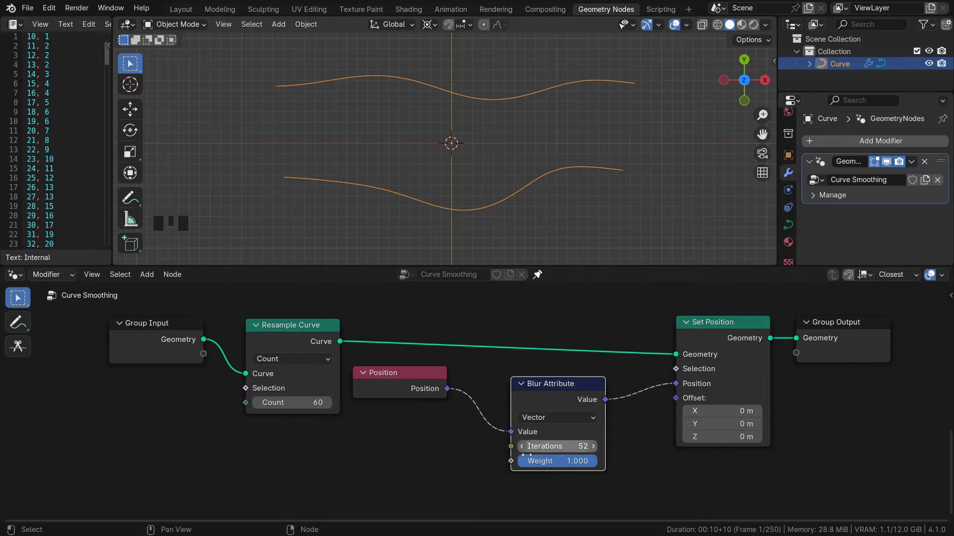
{"action": "left_click_drag", "start_coordinate": [547, 455], "coordinate": [494, 456]}
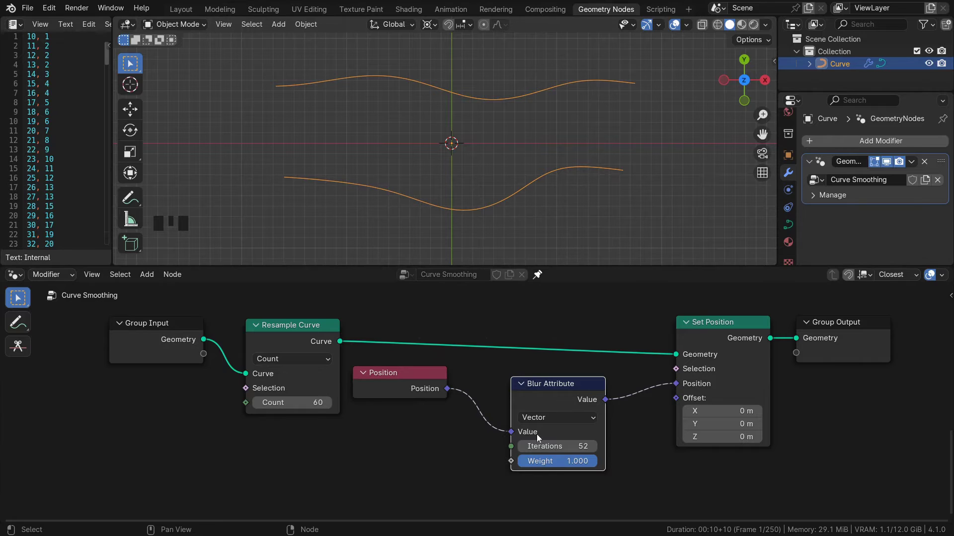
{"action": "left_click_drag", "start_coordinate": [316, 400], "coordinate": [422, 401]}
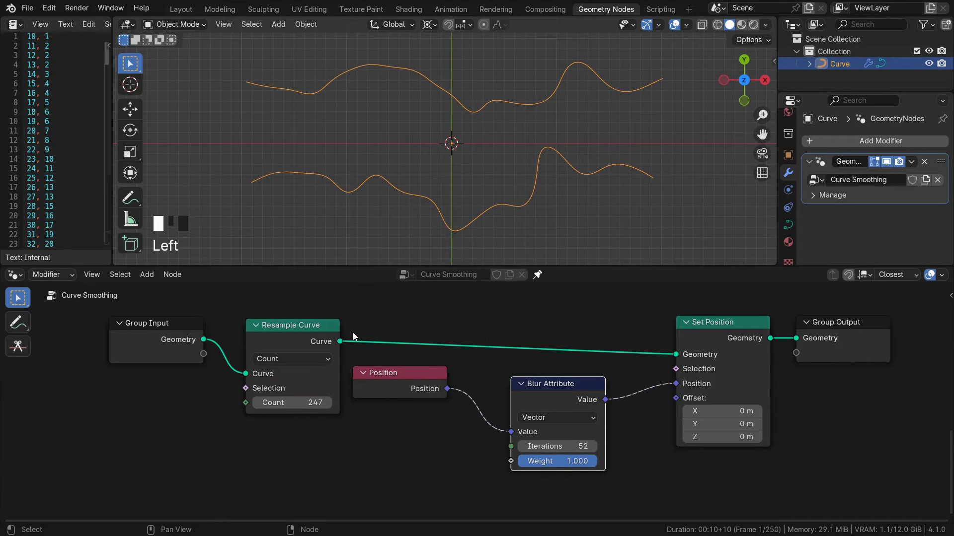
{"action": "left_click_drag", "start_coordinate": [548, 446], "coordinate": [785, 446]}
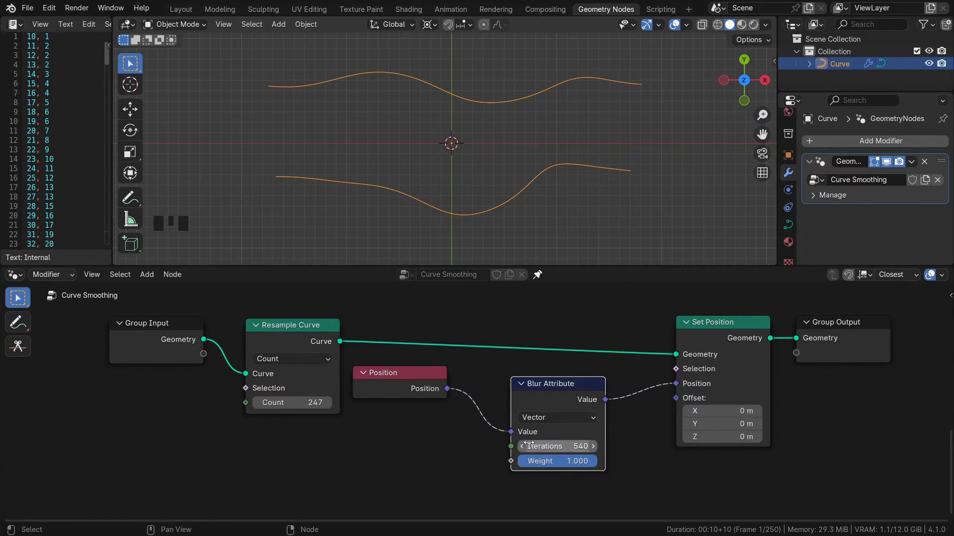
{"action": "left_click_drag", "start_coordinate": [511, 446], "coordinate": [485, 454]}
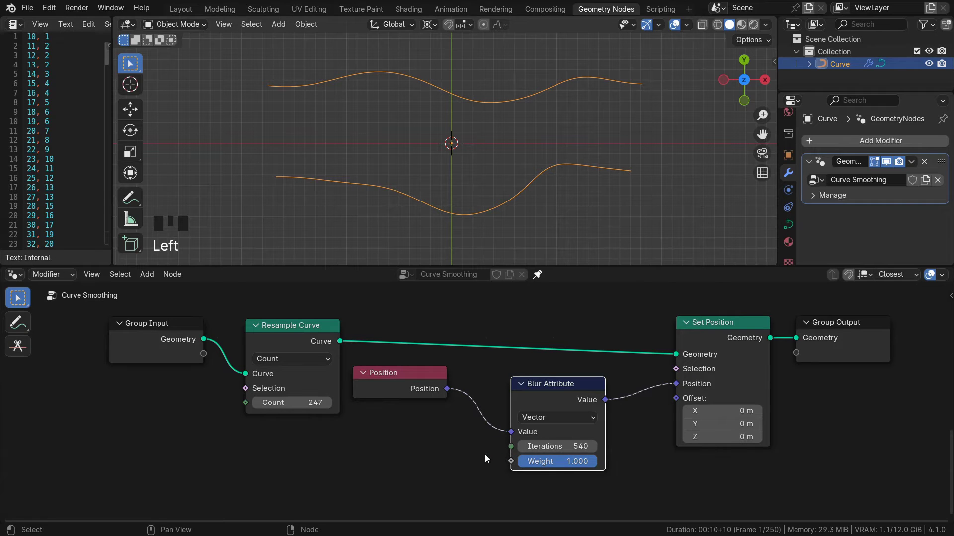
{"action": "left_click", "coordinate": [337, 420]}
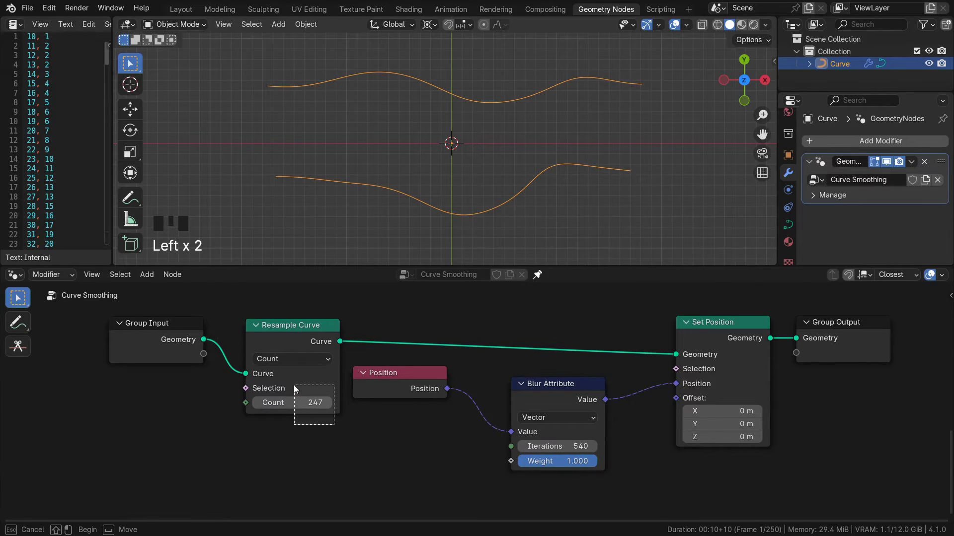
{"action": "left_click_drag", "start_coordinate": [293, 386], "coordinate": [293, 391]}
Move the Position and Blur Attribute nodes down and rearrange the nodes around the main chain.
{"action": "scroll", "coordinate": [441, 417], "scroll_direction": "down", "scroll_amount": 7}
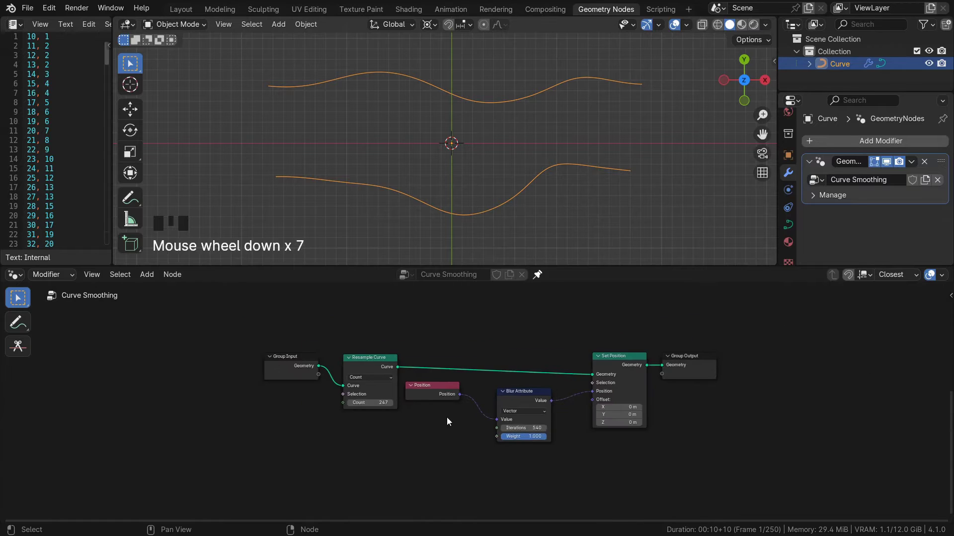
{"action": "scroll", "coordinate": [695, 455], "scroll_direction": "up", "scroll_amount": 3}
{"action": "left_click_drag", "start_coordinate": [520, 475], "coordinate": [355, 377]}
{"action": "key", "text": "g"}
{"action": "left_click", "coordinate": [382, 384]}
{"action": "left_click_drag", "start_coordinate": [606, 467], "coordinate": [362, 373]}
{"action": "key", "text": "g"}
{"action": "left_click", "coordinate": [350, 441]}
Bypass Set Position by linking Resample Curve directly to Group Output, and move the disconnected blur nodes below the chain.
{"action": "right_click_drag", "start_coordinate": [442, 382], "coordinate": [640, 397], "text": "ctrl"}
{"action": "left_click_drag", "start_coordinate": [312, 356], "coordinate": [646, 354]}
{"action": "scroll", "coordinate": [587, 394], "scroll_direction": "down", "scroll_amount": 4}
{"action": "left_click_drag", "start_coordinate": [593, 396], "coordinate": [381, 465]}
{"action": "key", "text": "g"}
{"action": "left_click", "coordinate": [543, 480]}
Bring the Smooth Curve group node down to just above the link between Resample Curve and Group Output.
{"action": "middle_click_drag", "start_coordinate": [463, 342], "coordinate": [464, 480]}
{"action": "left_click_drag", "start_coordinate": [524, 422], "coordinate": [371, 286]}
{"action": "middle_click_drag", "start_coordinate": [414, 327], "coordinate": [414, 337]}
{"action": "key", "text": "g"}
{"action": "left_click", "coordinate": [449, 404]}
{"action": "middle_click_drag", "start_coordinate": [449, 403], "coordinate": [446, 325]}
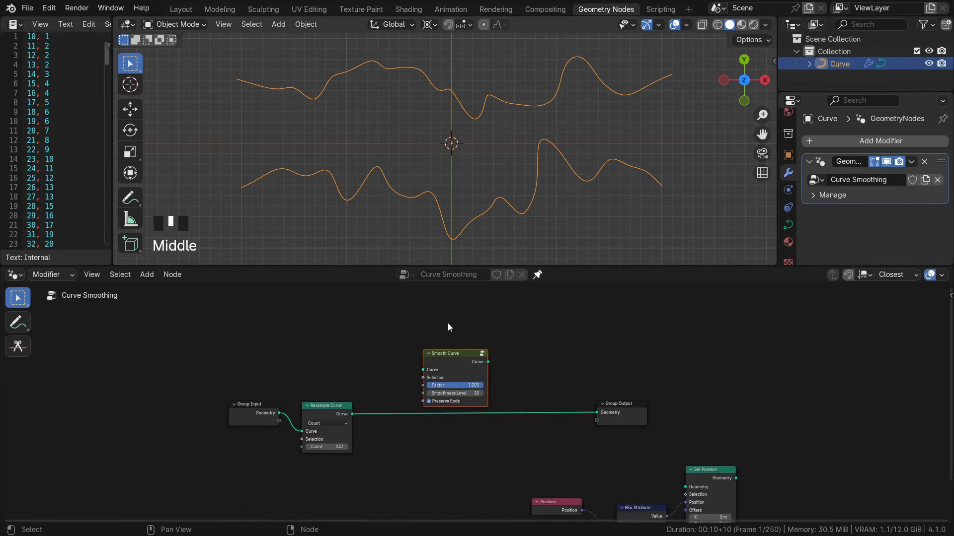
Insert the Smooth Curve node between Resample Curve and Group Output, and set the Resample Curve count to 60.
{"action": "scroll", "coordinate": [421, 419], "scroll_direction": "up", "scroll_amount": 4}
{"action": "left_click", "coordinate": [318, 476]}
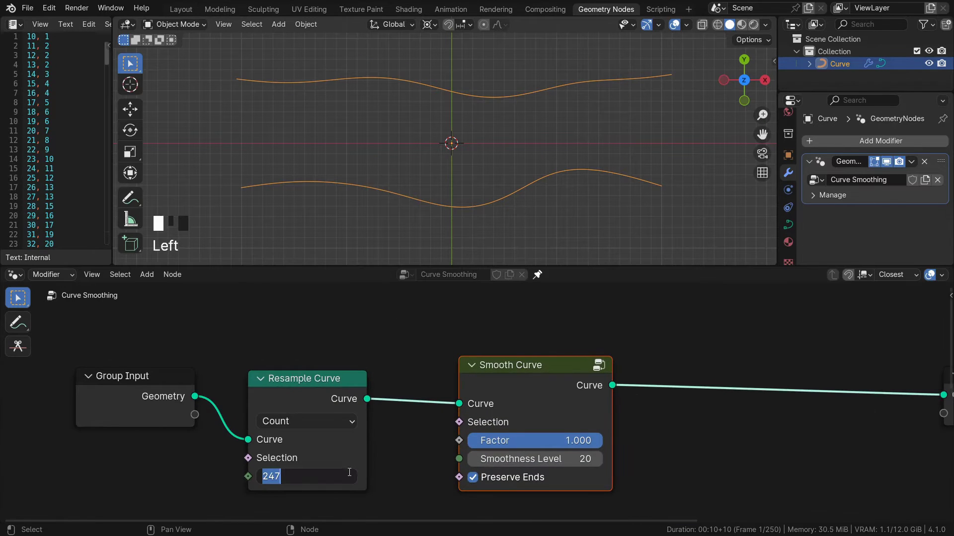
{"action": "type", "text": "60"}
{"action": "key", "text": "Return"}
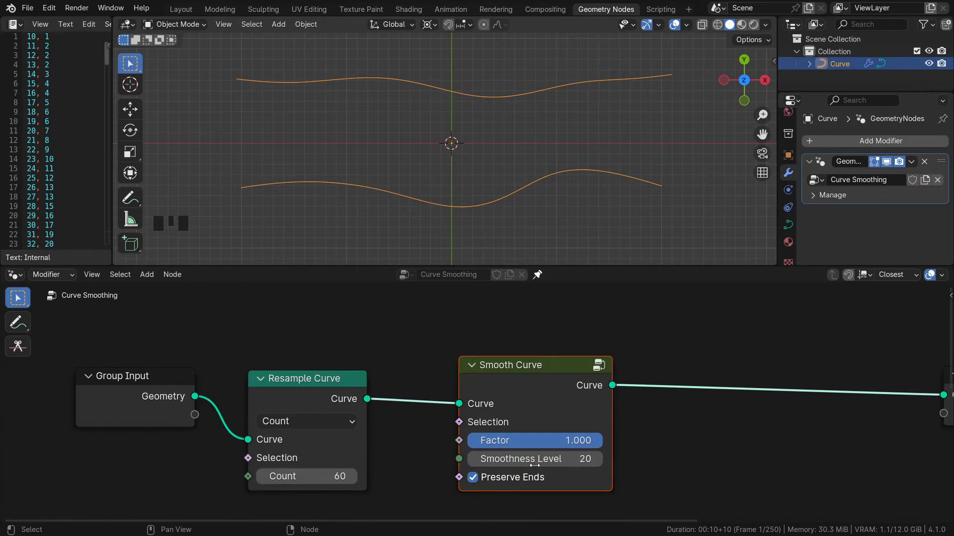
Set the Smooth Curve node's smoothness level to 21 and its factor to 0.662.
{"action": "mouse_move", "coordinate": [502, 459]}
{"action": "left_mouse_down"}
{"action": "mouse_move", "coordinate": [472, 459]}
{"action": "mouse_move", "coordinate": [530, 459]}
{"action": "mouse_move", "coordinate": [472, 459]}
{"action": "mouse_move", "coordinate": [498, 459]}
{"action": "left_mouse_up"}
{"action": "mouse_move", "coordinate": [571, 441]}
{"action": "left_mouse_down"}
{"action": "mouse_move", "coordinate": [468, 441]}
{"action": "mouse_move", "coordinate": [558, 443]}
{"action": "left_mouse_up"}
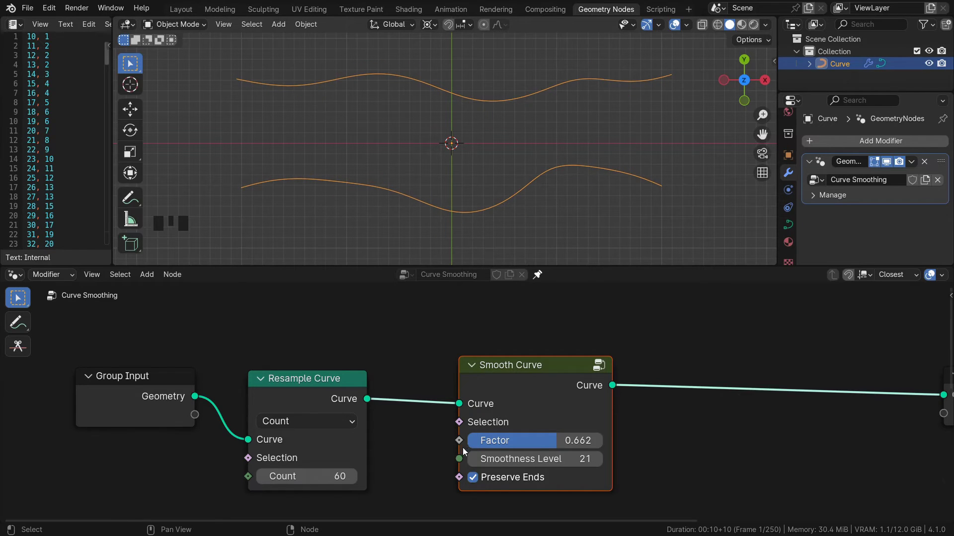
{"action": "middle_click_drag", "start_coordinate": [461, 452], "coordinate": [498, 434]}
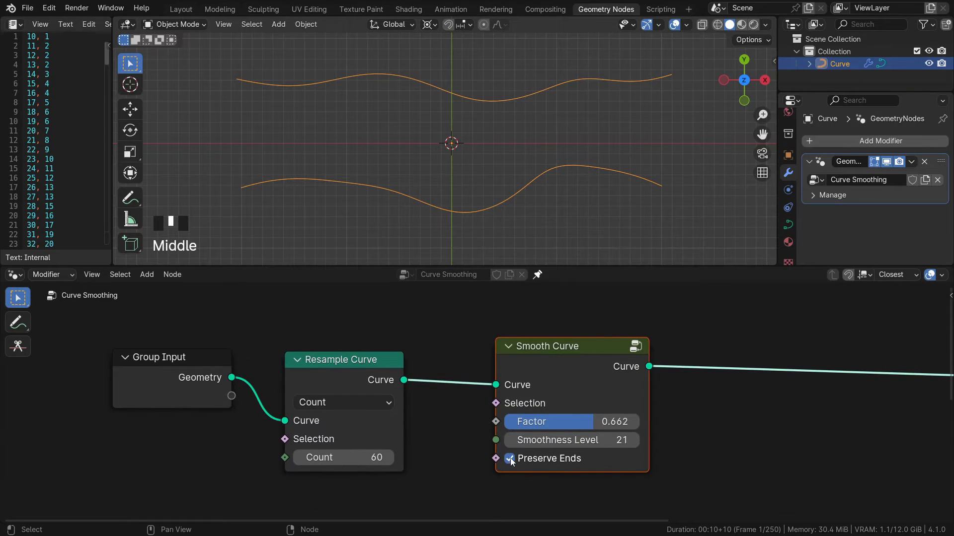
Try the Smooth Curve with Preserve Ends off and with a Resample Curve count of 175, then restore the count to 60.
{"action": "left_click", "coordinate": [509, 459]}
{"action": "left_click", "coordinate": [509, 459]}
{"action": "left_click", "coordinate": [508, 458]}
{"action": "middle_click_drag", "start_coordinate": [448, 442], "coordinate": [477, 440]}
{"action": "mouse_move", "coordinate": [405, 455]}
{"action": "left_mouse_down"}
{"action": "mouse_move", "coordinate": [382, 456]}
{"action": "mouse_move", "coordinate": [405, 455]}
{"action": "left_mouse_up"}
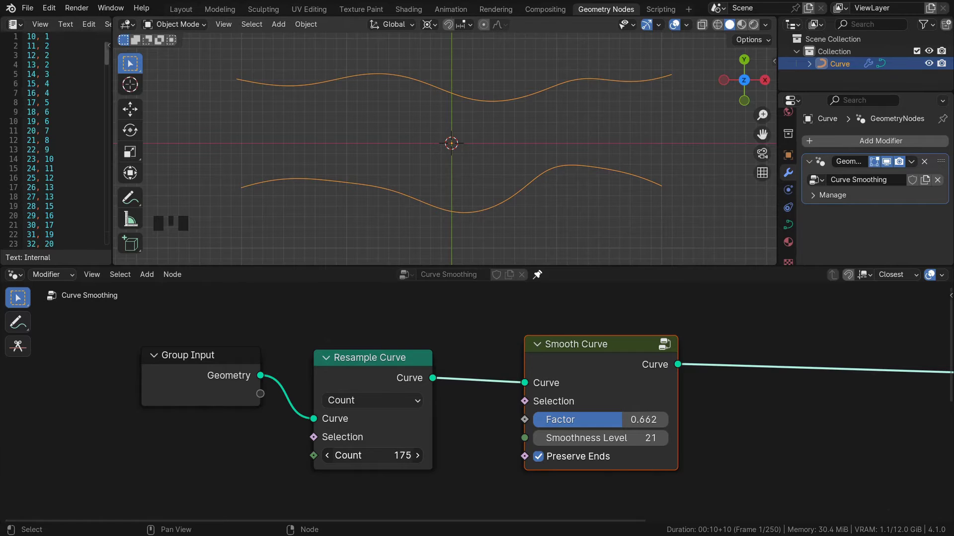
{"action": "left_click_drag", "start_coordinate": [405, 456], "coordinate": [474, 451]}
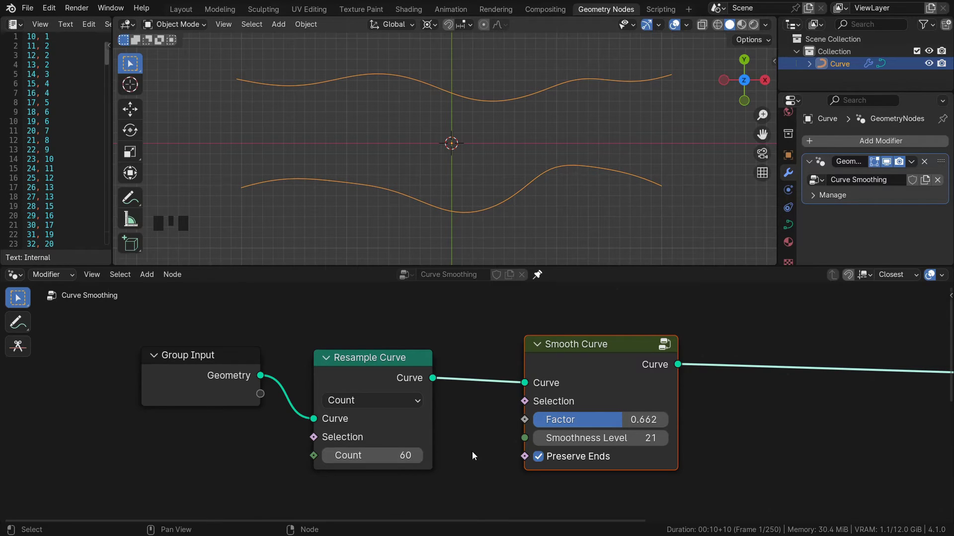
Open the Smooth Curve group, examine its smoothing, end-mask and weight nodes, and return to the parent node tree.
{"action": "left_click", "coordinate": [584, 378]}
{"action": "key", "text": "Tab"}
{"action": "scroll", "coordinate": [699, 404], "scroll_direction": "down", "scroll_amount": 12}
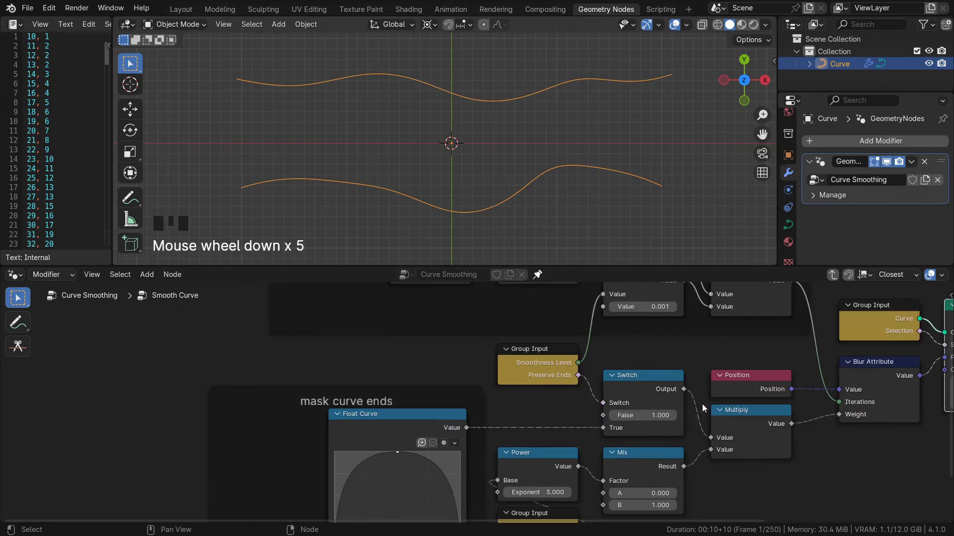
{"action": "scroll", "coordinate": [616, 416], "scroll_direction": "down", "scroll_amount": 3}
{"action": "left_click_drag", "start_coordinate": [683, 492], "coordinate": [228, 305]}
{"action": "middle_click_drag", "start_coordinate": [539, 448], "coordinate": [489, 449]}
{"action": "scroll", "coordinate": [498, 442], "scroll_direction": "up", "scroll_amount": 1}
{"action": "middle_click_drag", "start_coordinate": [571, 458], "coordinate": [566, 525]}
{"action": "key", "text": "ctrl+Tab"}
Detach the Smooth Curve node from the chain and reconnect Set Position between Resample Curve and Group Output.
{"action": "left_click_drag", "start_coordinate": [488, 443], "coordinate": [492, 301], "text": "alt"}
{"action": "middle_click_drag", "start_coordinate": [552, 443], "coordinate": [548, 384]}
{"action": "scroll", "coordinate": [536, 437], "scroll_direction": "up", "scroll_amount": 4}
{"action": "left_click_drag", "start_coordinate": [888, 403], "coordinate": [616, 461]}
{"action": "key", "text": "g"}
{"action": "left_click", "coordinate": [395, 423]}
{"action": "right_click_drag", "start_coordinate": [459, 353], "coordinate": [442, 306], "text": "ctrl"}
{"action": "right_click_drag", "start_coordinate": [374, 329], "coordinate": [686, 319], "text": "alt"}
Move the Position and Blur Attribute nodes up beside Set Position, with Position close to Blur Attribute.
{"action": "left_click_drag", "start_coordinate": [638, 418], "coordinate": [431, 394]}
{"action": "key", "text": "g"}
{"action": "left_click", "coordinate": [469, 352]}
{"action": "scroll", "coordinate": [469, 353], "scroll_direction": "up", "scroll_amount": 5}
{"action": "left_click", "coordinate": [432, 342]}
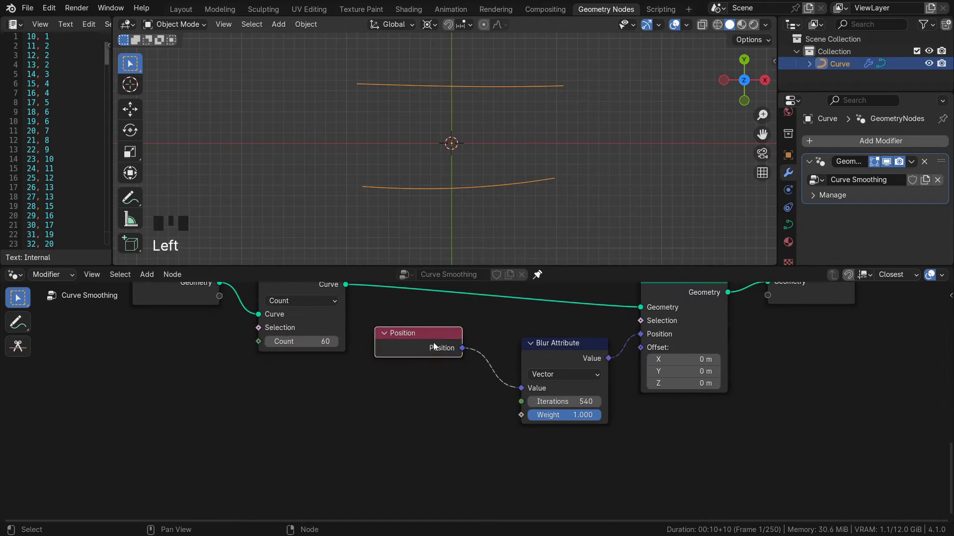
{"action": "key", "text": "g"}
{"action": "left_click", "coordinate": [467, 355]}
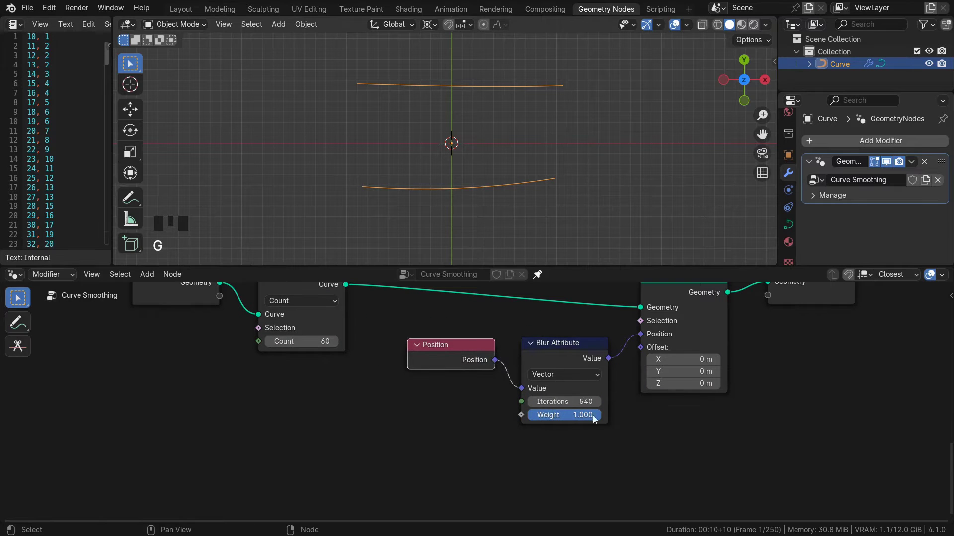
Lower the Blur Attribute weight to 0.
{"action": "left_click_drag", "start_coordinate": [591, 415], "coordinate": [528, 414]}
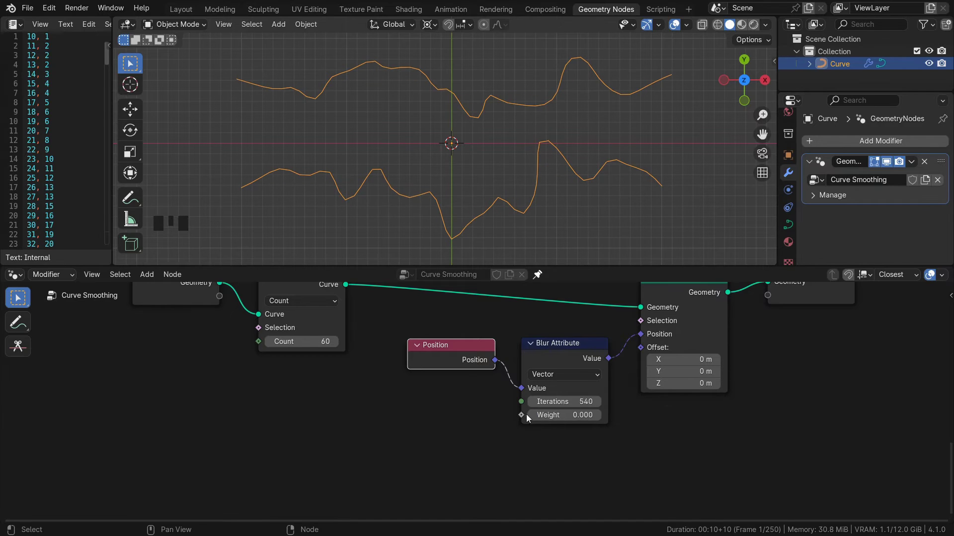
{"action": "scroll", "coordinate": [487, 434], "scroll_direction": "up", "scroll_amount": 2}
{"action": "middle_click_drag", "start_coordinate": [506, 443], "coordinate": [538, 462]}
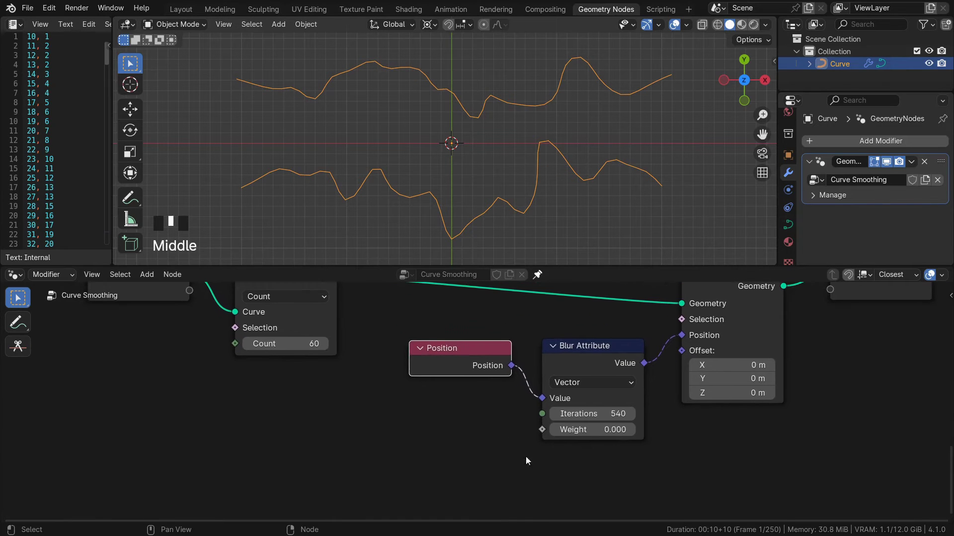
Set the Blur Attribute iterations to 60 and its weight to 0.684.
{"action": "left_click_drag", "start_coordinate": [597, 430], "coordinate": [626, 430]}
{"action": "left_click", "coordinate": [593, 416]}
{"action": "type", "text": "60"}
{"action": "key", "text": "Return"}
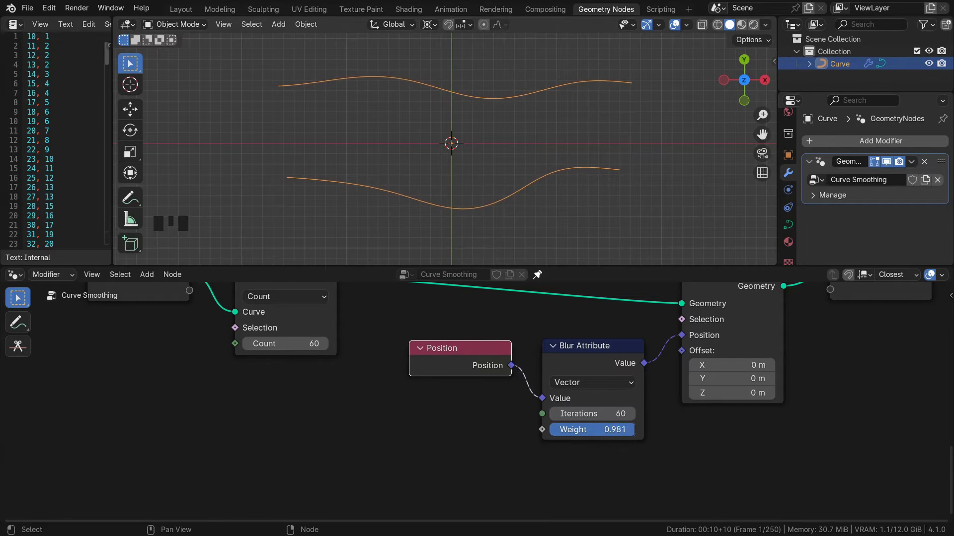
{"action": "left_click_drag", "start_coordinate": [627, 430], "coordinate": [624, 430]}
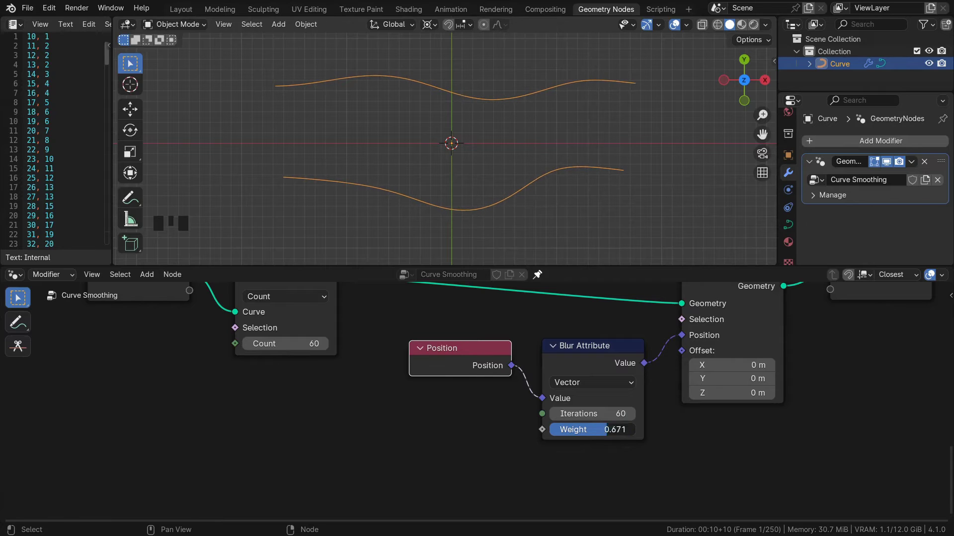
Enlarge the node editor and add a float Mix node with B set to 1, connecting its result to the Blur Attribute weight.
{"action": "middle_click_drag", "start_coordinate": [459, 446], "coordinate": [506, 444]}
{"action": "middle_click_drag", "start_coordinate": [650, 434], "coordinate": [637, 389]}
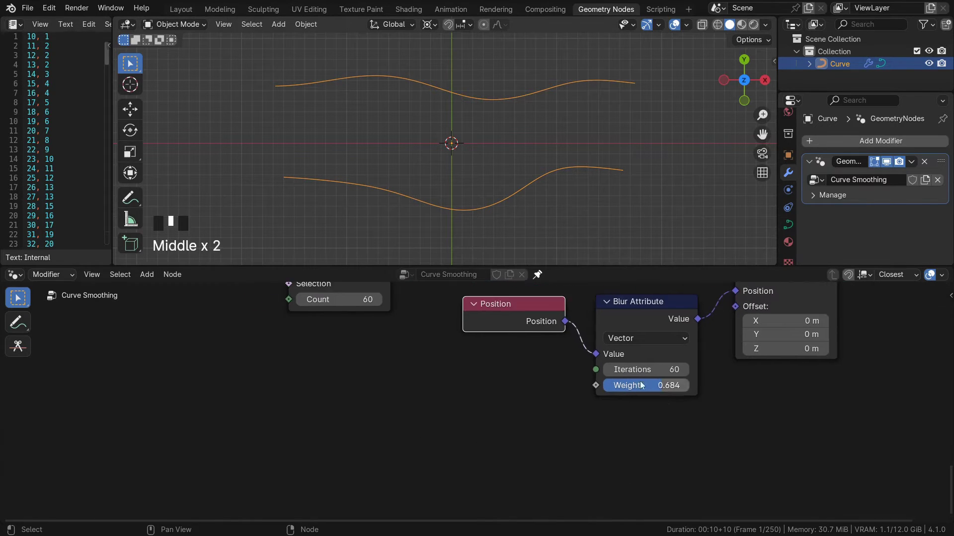
{"action": "left_click_drag", "start_coordinate": [636, 267], "coordinate": [638, 208]}
{"action": "key", "text": "shift+a"}
{"action": "type", "text": "mix"}
{"action": "key", "text": "Return"}
{"action": "left_click", "coordinate": [448, 334]}
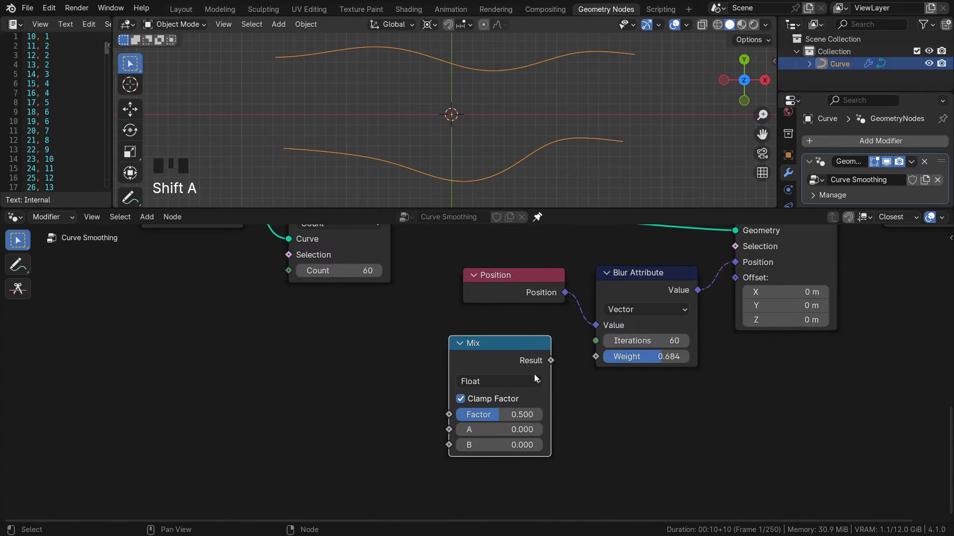
{"action": "left_click", "coordinate": [513, 443]}
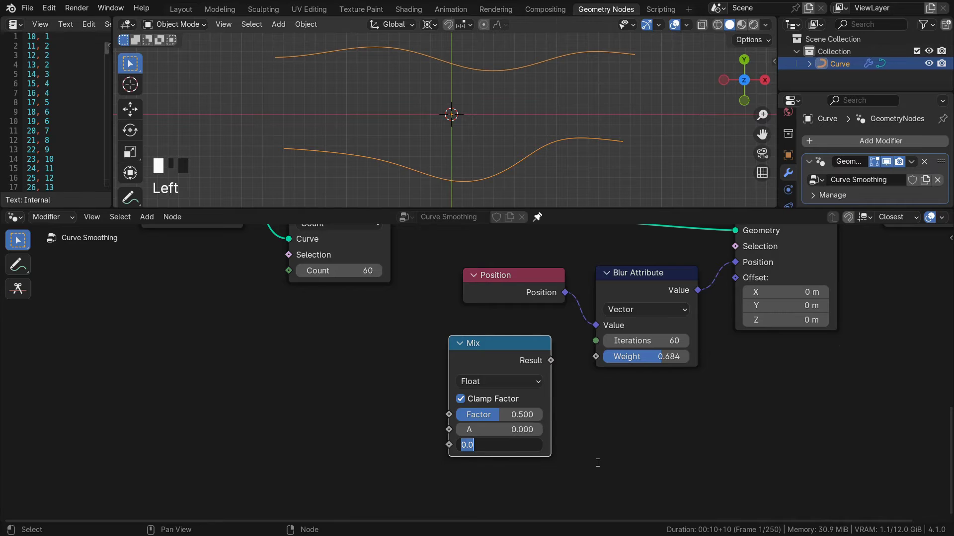
{"action": "key", "text": "Return"}
{"action": "left_click_drag", "start_coordinate": [550, 360], "coordinate": [595, 357]}
Move the Mix node farther away from Blur Attribute and lower its factor to 0.023.
{"action": "left_click_drag", "start_coordinate": [497, 343], "coordinate": [374, 346]}
{"action": "left_click_drag", "start_coordinate": [397, 418], "coordinate": [351, 417]}
{"action": "middle_click_drag", "start_coordinate": [438, 427], "coordinate": [502, 434]}
{"action": "scroll", "coordinate": [445, 114], "scroll_direction": "down", "scroll_amount": 1}
{"action": "left_click_drag", "start_coordinate": [452, 376], "coordinate": [379, 352]}
Insert a Power math node between the Mix result and the Blur Attribute weight.
{"action": "left_click_drag", "start_coordinate": [447, 385], "coordinate": [471, 354]}
{"action": "type", "text": "po"}
{"action": "key", "text": "Return"}
{"action": "left_click", "coordinate": [452, 405]}
{"action": "left_click", "coordinate": [471, 354]}
{"action": "middle_click_drag", "start_coordinate": [641, 420], "coordinate": [689, 395]}
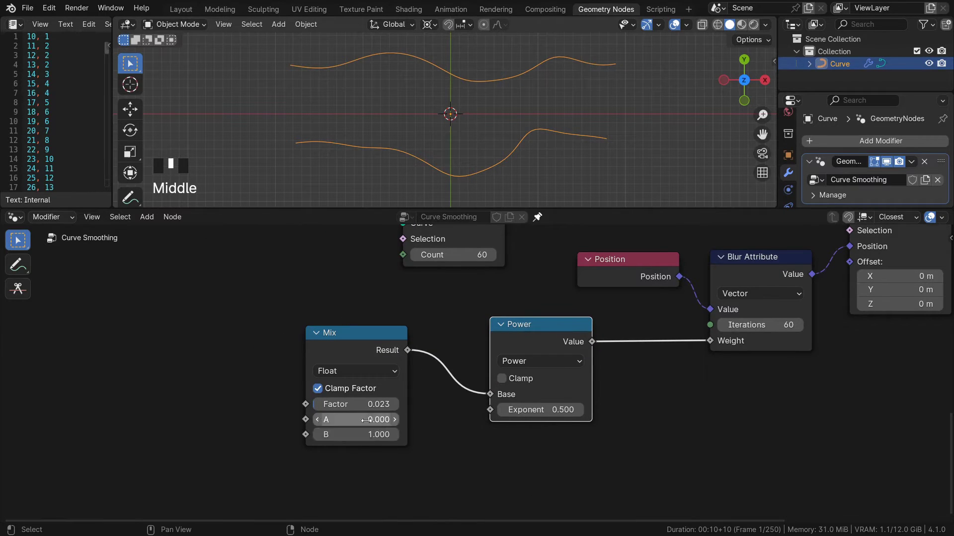
Set the Power node's exponent to 1 and move the node closer to Mix.
{"action": "mouse_move", "coordinate": [532, 410]}
{"action": "left_mouse_down"}
{"action": "mouse_move", "coordinate": [577, 410]}
{"action": "mouse_move", "coordinate": [532, 410]}
{"action": "left_mouse_up"}
{"action": "left_click", "coordinate": [624, 367]}
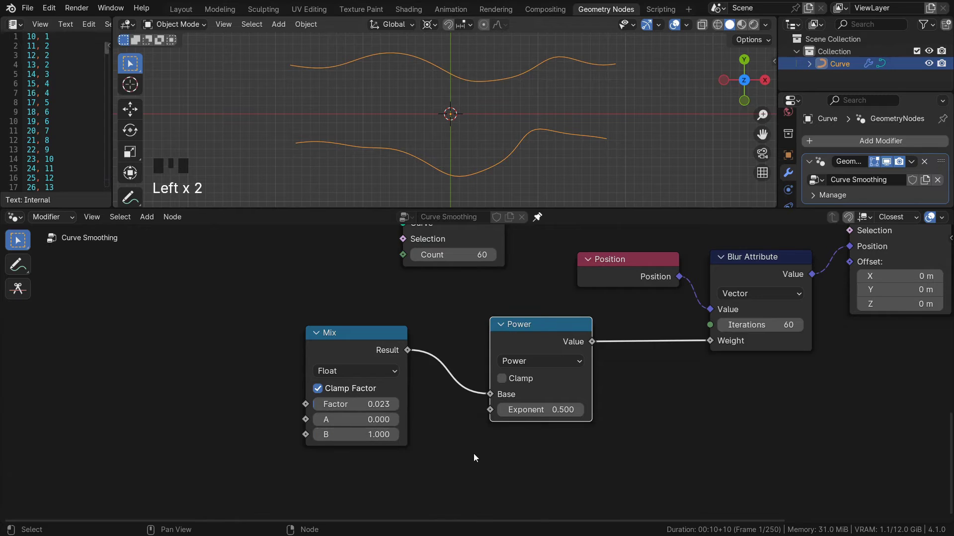
{"action": "left_click", "coordinate": [541, 410]}
{"action": "type", "text": "1"}
{"action": "key", "text": "Return"}
{"action": "left_click_drag", "start_coordinate": [532, 339], "coordinate": [487, 344]}
Try a Power exponent of 2 while varying the Mix factor.
{"action": "left_click", "coordinate": [531, 414]}
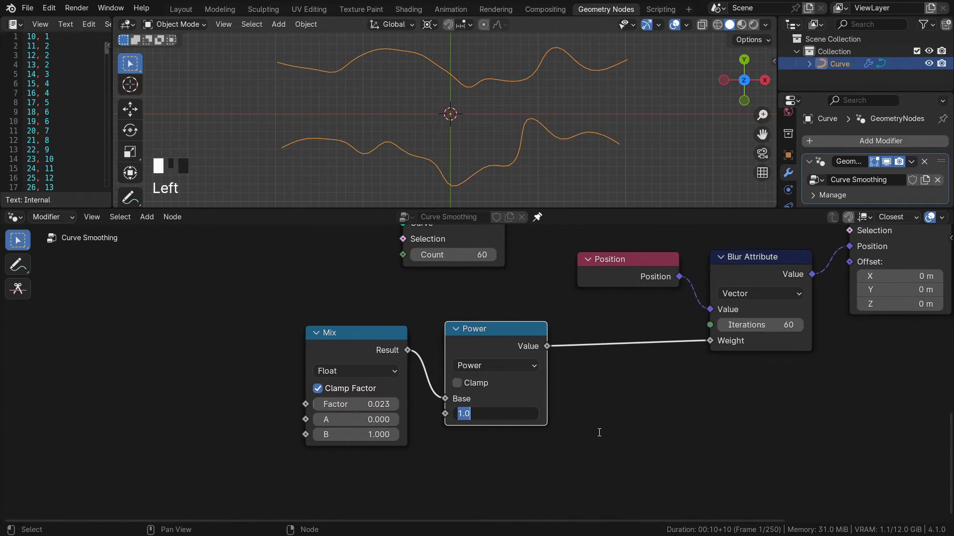
{"action": "type", "text": "2"}
{"action": "key", "text": "Return"}
{"action": "middle_click_drag", "start_coordinate": [598, 432], "coordinate": [564, 440]}
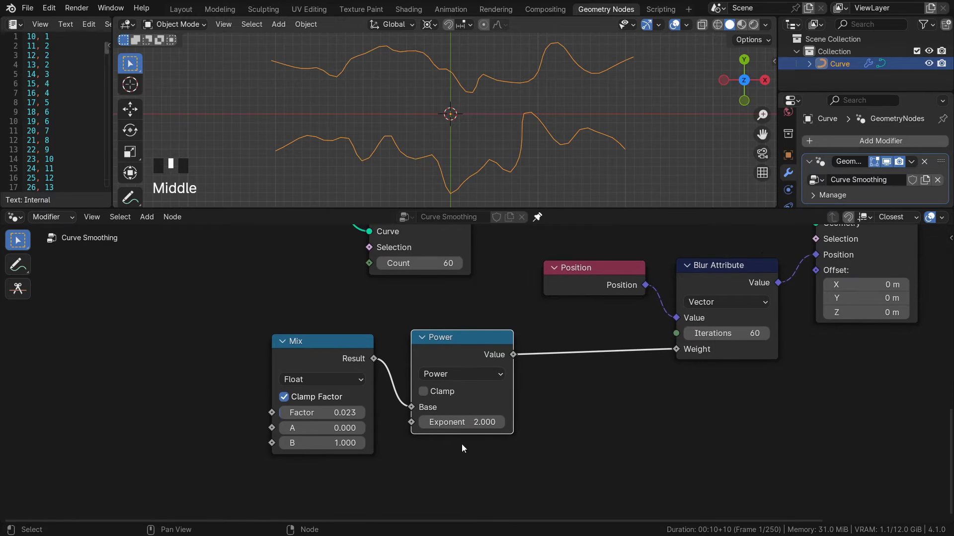
{"action": "left_click_drag", "start_coordinate": [339, 417], "coordinate": [358, 414]}
{"action": "mouse_move", "coordinate": [301, 413]}
{"action": "left_mouse_down"}
{"action": "mouse_move", "coordinate": [279, 412]}
{"action": "mouse_move", "coordinate": [365, 412]}
{"action": "mouse_move", "coordinate": [294, 413]}
{"action": "left_mouse_up"}
Set the Power exponent to 3, nudge the Mix node toward Power, and adjust the Mix factor to 0.790.
{"action": "left_click", "coordinate": [472, 427]}
{"action": "type", "text": "3"}
{"action": "key", "text": "Return"}
{"action": "left_click_drag", "start_coordinate": [329, 354], "coordinate": [336, 353]}
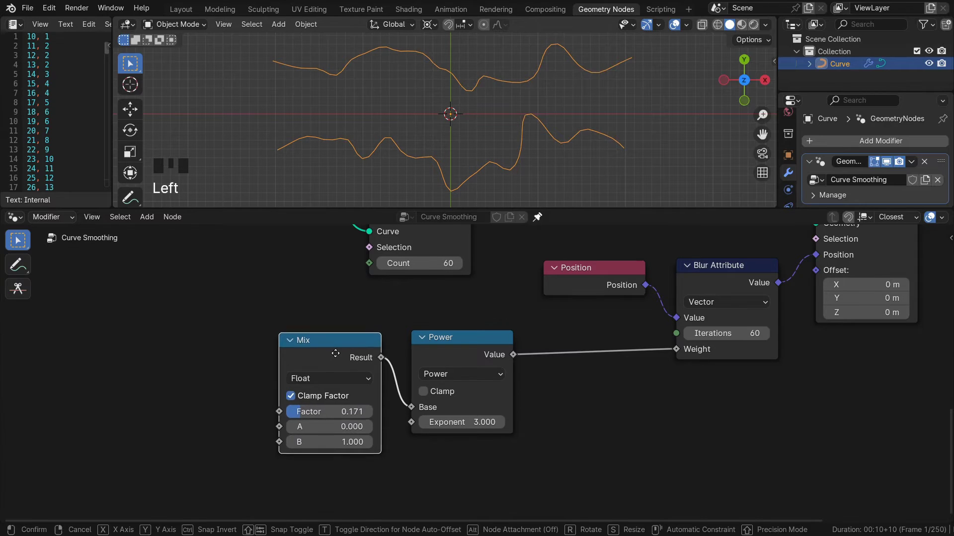
{"action": "left_click_drag", "start_coordinate": [328, 413], "coordinate": [362, 411]}
{"action": "middle_click_drag", "start_coordinate": [384, 370], "coordinate": [417, 412]}
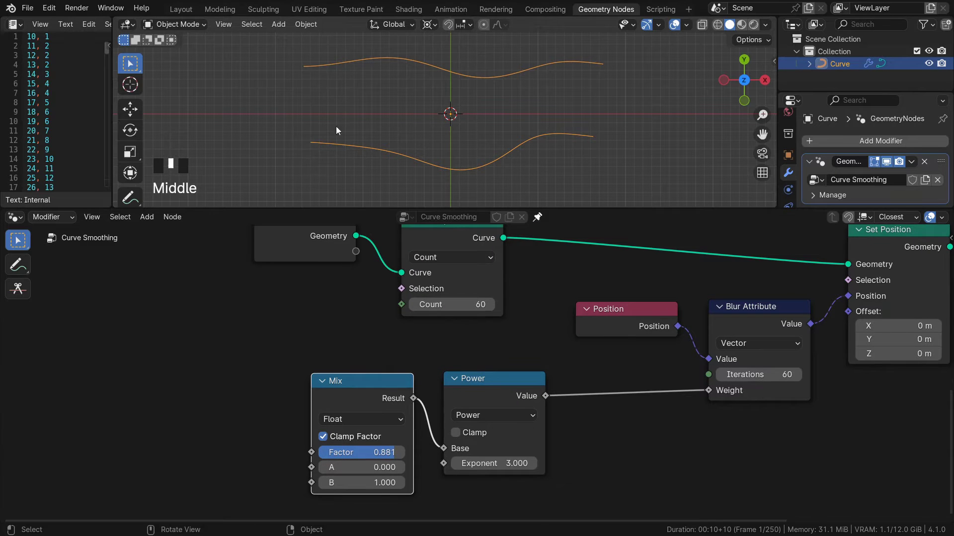
{"action": "left_click_drag", "start_coordinate": [363, 452], "coordinate": [389, 455]}
Move the Mix and Power nodes down together and cut the link from Power to the Blur Attribute weight.
{"action": "middle_click_drag", "start_coordinate": [523, 421], "coordinate": [499, 376]}
{"action": "left_click_drag", "start_coordinate": [590, 430], "coordinate": [368, 323]}
{"action": "left_click_drag", "start_coordinate": [449, 344], "coordinate": [435, 411]}
{"action": "right_click_drag", "start_coordinate": [572, 355], "coordinate": [624, 427], "text": "ctrl"}
{"action": "middle_click_drag", "start_coordinate": [750, 369], "coordinate": [667, 396]}
Try Blur Attribute weights of 0.297 and 1, and set the weight to 0.
{"action": "left_click_drag", "start_coordinate": [668, 373], "coordinate": [562, 385]}
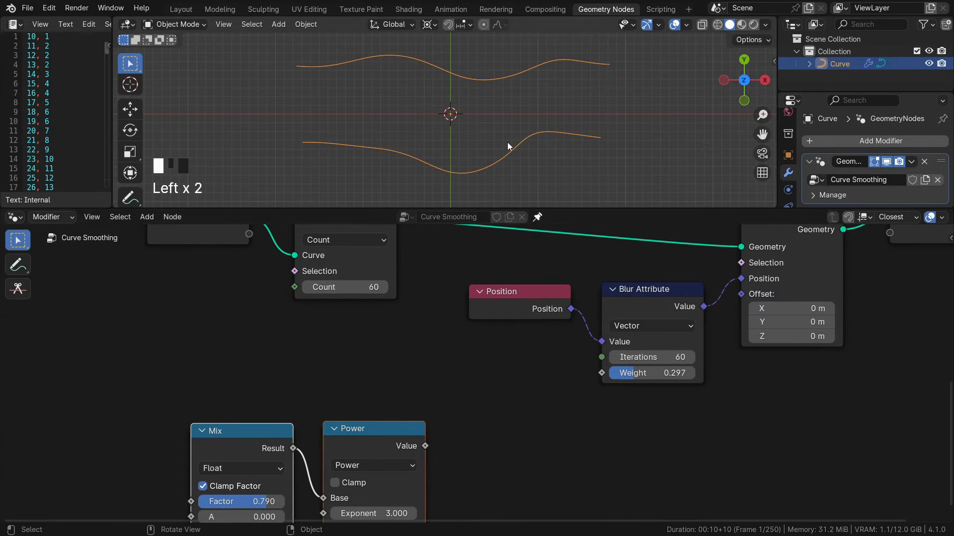
{"action": "middle_click_drag", "start_coordinate": [507, 145], "coordinate": [514, 146], "text": "shift"}
{"action": "left_click_drag", "start_coordinate": [676, 383], "coordinate": [735, 373]}
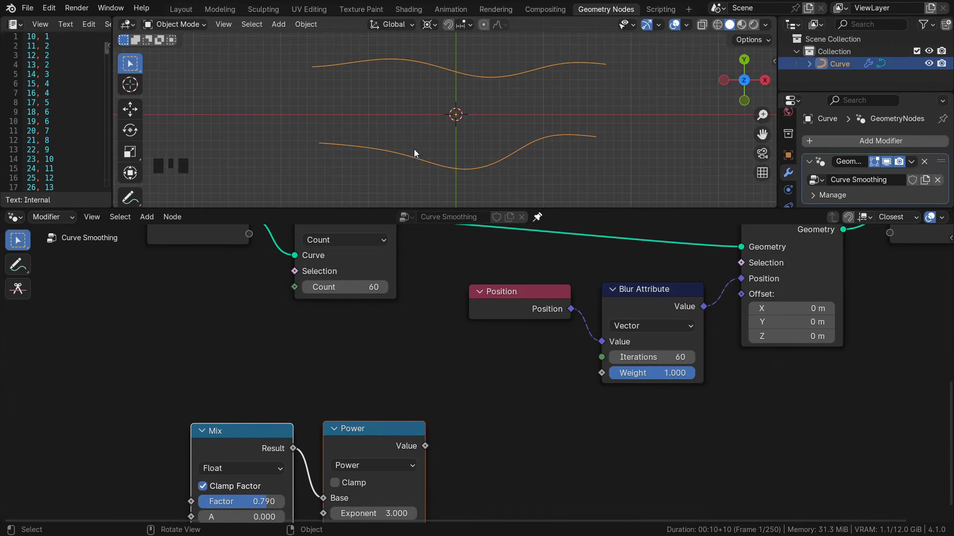
{"action": "left_click_drag", "start_coordinate": [656, 373], "coordinate": [632, 373]}
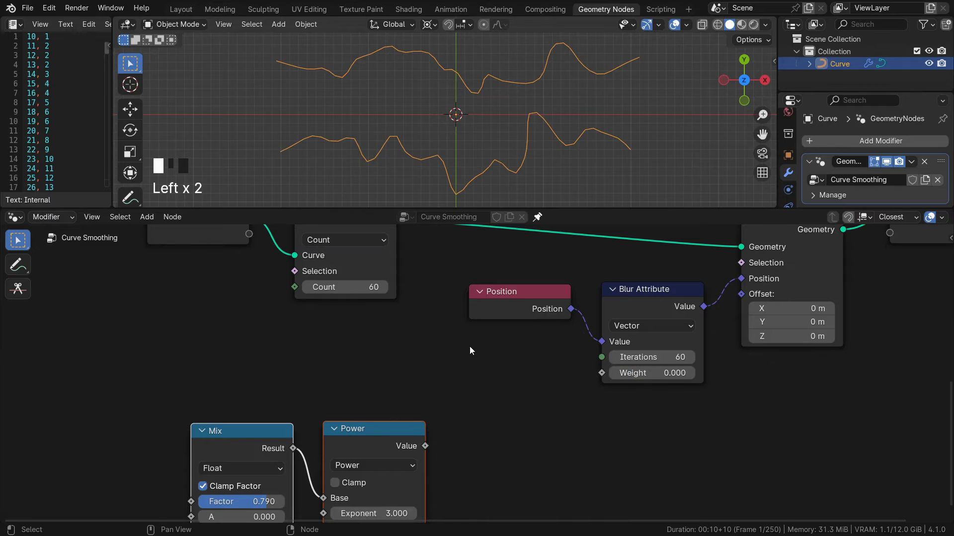
Move the Mix and Power nodes farther down, clear of the Position and Blur Attribute nodes.
{"action": "scroll", "coordinate": [478, 346], "scroll_direction": "down", "scroll_amount": 4}
{"action": "middle_click_drag", "start_coordinate": [479, 345], "coordinate": [525, 314]}
{"action": "key", "text": "g"}
{"action": "left_click", "coordinate": [478, 420]}
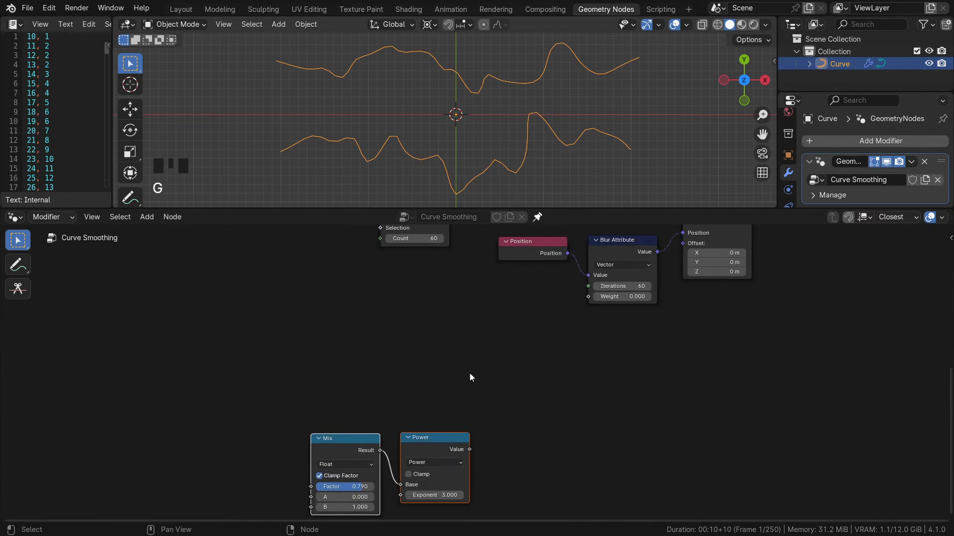
Add a Spline Parameter node in the free space below the Position and Blur Attribute nodes.
{"action": "scroll", "coordinate": [462, 367], "scroll_direction": "up", "scroll_amount": 2}
{"action": "middle_click_drag", "start_coordinate": [447, 348], "coordinate": [457, 377]}
{"action": "key", "text": "shift+a"}
{"action": "type", "text": "param"}
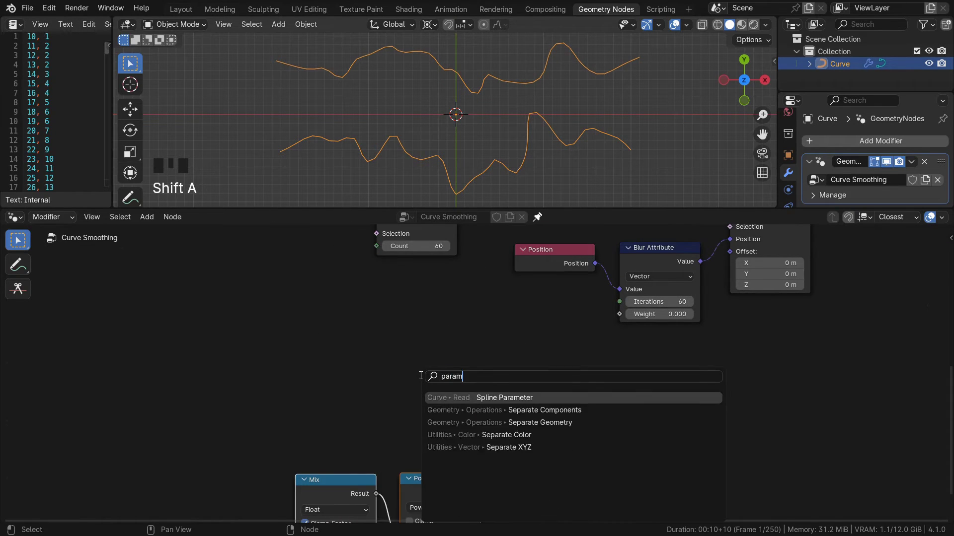
{"action": "key", "text": "Return"}
{"action": "left_click", "coordinate": [437, 322]}
{"action": "scroll", "coordinate": [514, 337], "scroll_direction": "up", "scroll_amount": 5}
{"action": "left_click_drag", "start_coordinate": [537, 327], "coordinate": [582, 299]}
{"action": "left_click", "coordinate": [523, 293]}
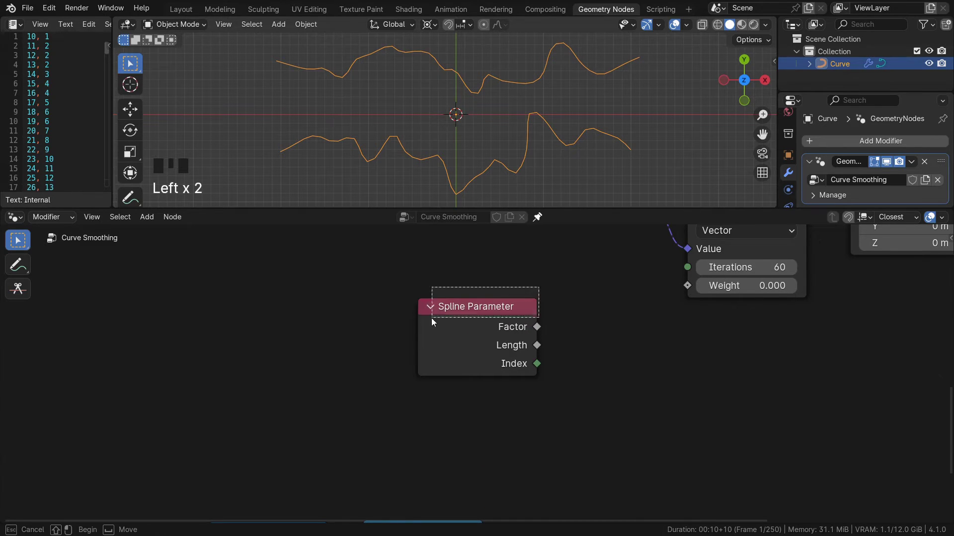
{"action": "middle_click_drag", "start_coordinate": [571, 332], "coordinate": [520, 362]}
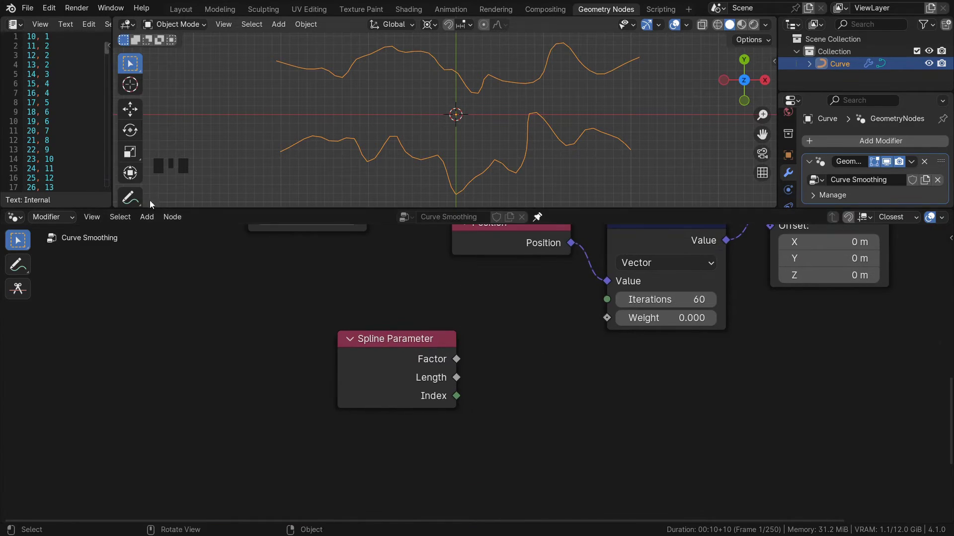
Annotate the curve ends with 0 and 1, erase the annotations, and return to the selection tool.
{"action": "left_click", "coordinate": [130, 198]}
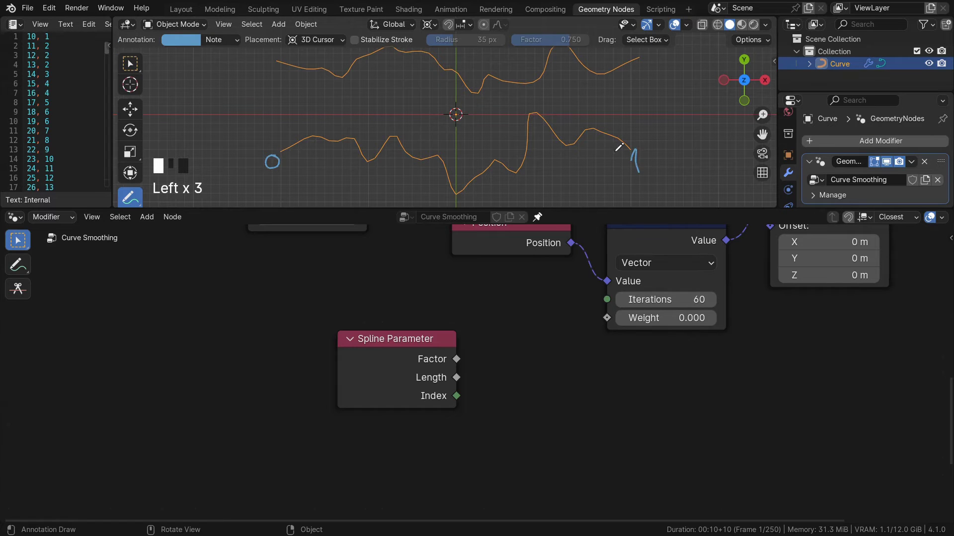
{"action": "left_click_drag", "start_coordinate": [278, 78], "coordinate": [267, 67]}
{"action": "middle_click_drag", "start_coordinate": [373, 105], "coordinate": [346, 116], "text": "shift"}
{"action": "scroll", "coordinate": [368, 117], "scroll_direction": "down", "scroll_amount": 1}
{"action": "left_click_drag", "start_coordinate": [594, 80], "coordinate": [596, 90]}
{"action": "mouse_move", "coordinate": [279, 175]}
{"action": "left_mouse_down", "text": "ctrl"}
{"action": "mouse_move", "coordinate": [505, 156]}
{"action": "mouse_move", "coordinate": [596, 81]}
{"action": "left_mouse_up", "text": "ctrl"}
{"action": "left_click", "coordinate": [130, 64]}
Connect the Spline Parameter factor to the Blur Attribute weight and move Spline Parameter farther from Blur Attribute.
{"action": "left_click_drag", "start_coordinate": [456, 360], "coordinate": [610, 317]}
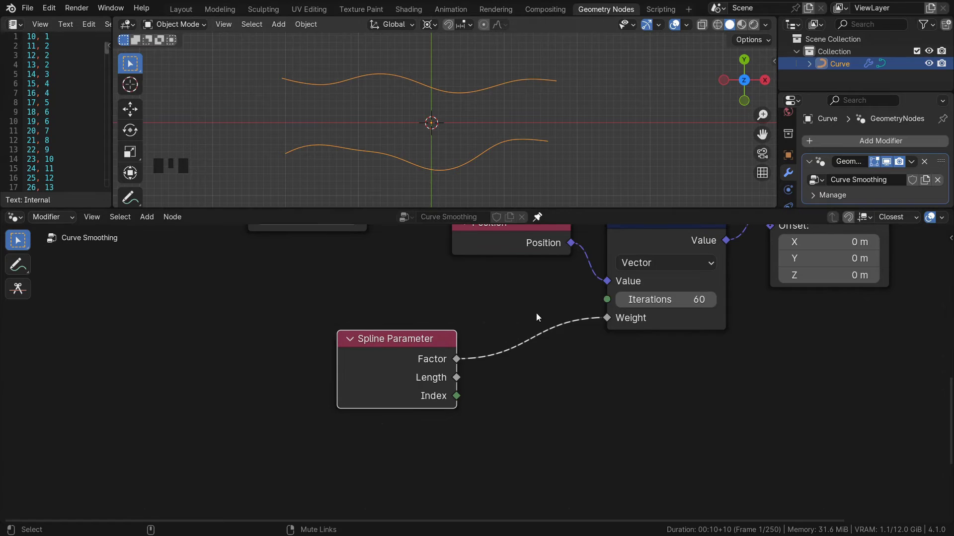
{"action": "mouse_move", "coordinate": [536, 315]}
{"action": "right_mouse_down", "text": "ctrl+alt"}
{"action": "mouse_move", "coordinate": [530, 350]}
{"action": "mouse_move", "coordinate": [547, 368]}
{"action": "right_mouse_up", "text": "ctrl+alt"}
{"action": "mouse_move", "coordinate": [534, 318]}
{"action": "right_mouse_down", "text": "ctrl+alt"}
{"action": "mouse_move", "coordinate": [541, 377]}
{"action": "mouse_move", "coordinate": [530, 317]}
{"action": "mouse_move", "coordinate": [571, 391]}
{"action": "right_mouse_up", "text": "ctrl+alt"}
{"action": "middle_click_drag", "start_coordinate": [563, 390], "coordinate": [586, 383]}
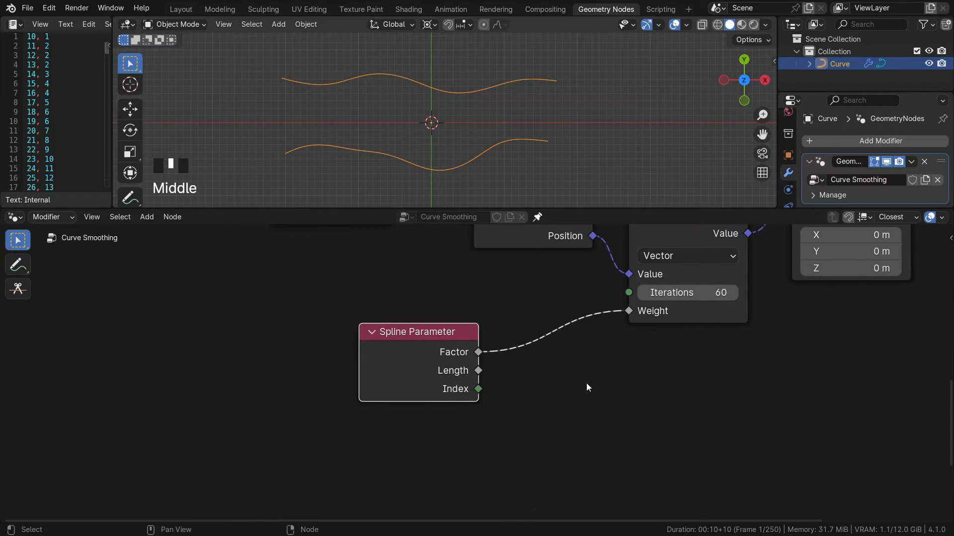
{"action": "left_click_drag", "start_coordinate": [448, 376], "coordinate": [290, 391]}
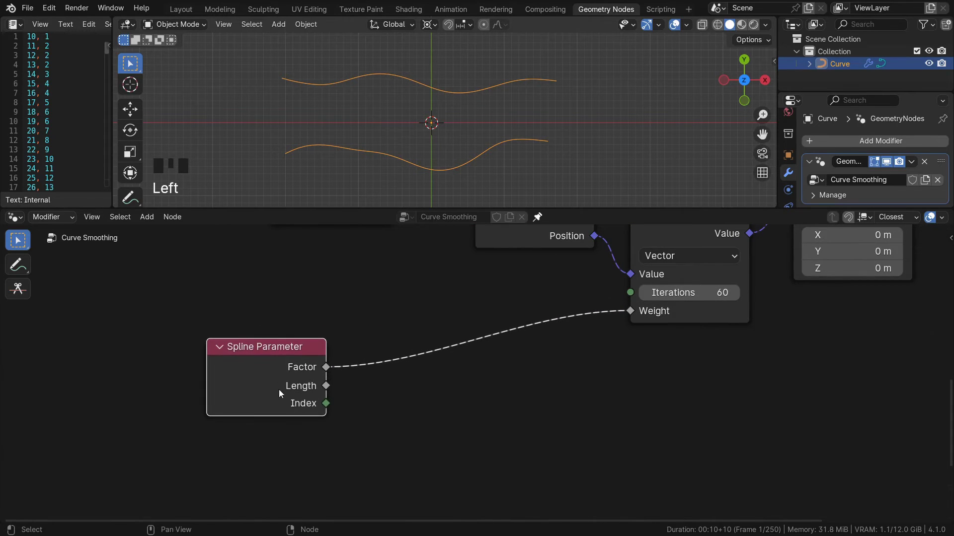
Annotate the lower curve with 0 at both ends and 1 in the middle.
{"action": "left_click", "coordinate": [140, 200]}
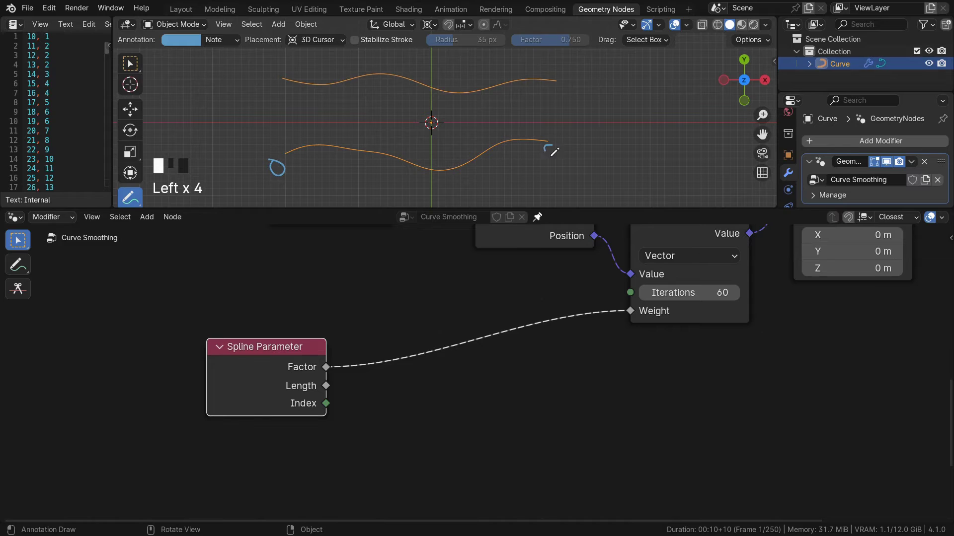
{"action": "left_click_drag", "start_coordinate": [401, 183], "coordinate": [414, 184]}
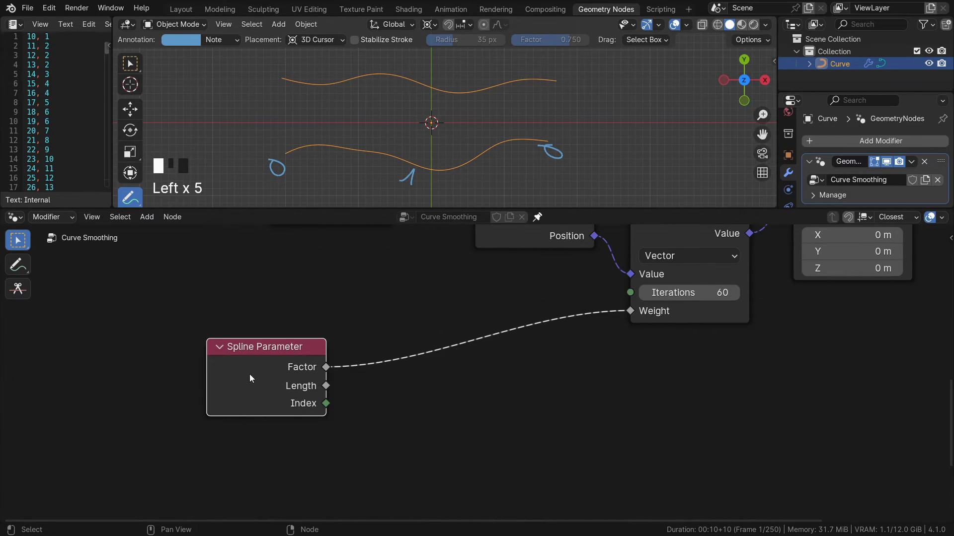
Insert a Float Curve node between the Spline Parameter factor and the Blur Attribute weight, with Spline Parameter moved aside to make room.
{"action": "left_click_drag", "start_coordinate": [235, 341], "coordinate": [167, 334]}
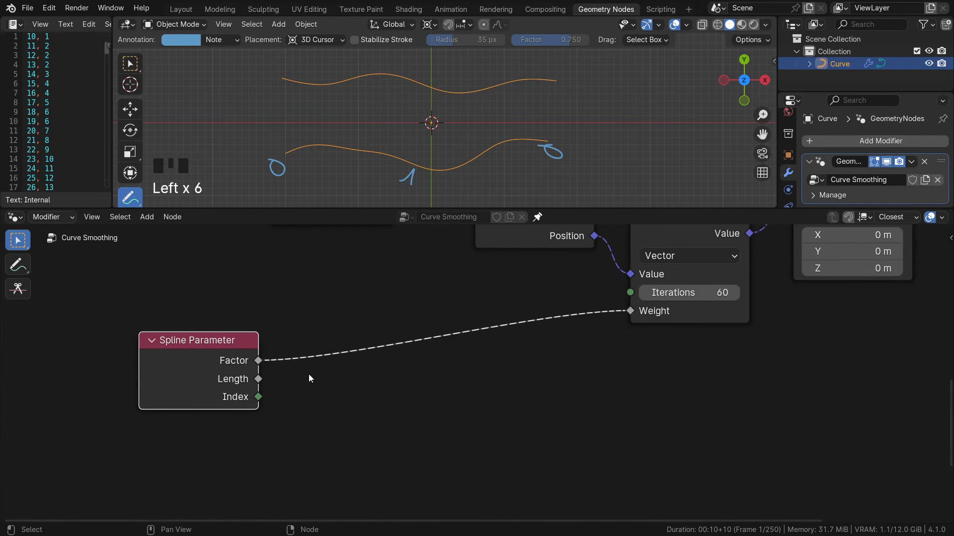
{"action": "left_click_drag", "start_coordinate": [258, 361], "coordinate": [337, 408]}
{"action": "type", "text": "fl c"}
{"action": "key", "text": "Return"}
{"action": "left_click", "coordinate": [339, 410]}
{"action": "scroll", "coordinate": [416, 427], "scroll_direction": "down", "scroll_amount": 3}
{"action": "middle_click_drag", "start_coordinate": [416, 427], "coordinate": [434, 387]}
{"action": "left_click_drag", "start_coordinate": [447, 376], "coordinate": [445, 278], "text": "alt"}
{"action": "left_click_drag", "start_coordinate": [445, 279], "coordinate": [445, 276]}
{"action": "left_click", "coordinate": [452, 271]}
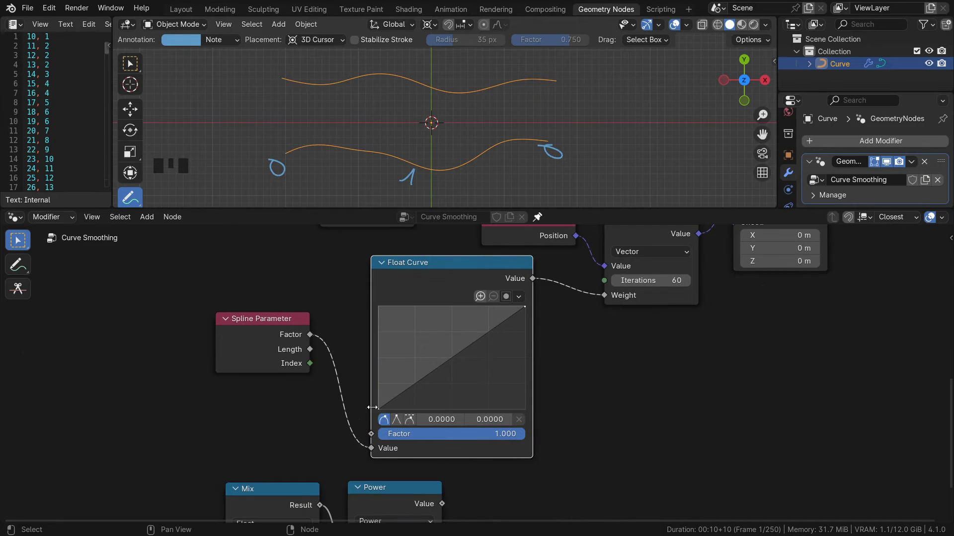
Shape the Float Curve with its end point at 0 and a middle point at 0.5, 1.0, and erase the viewport annotations.
{"action": "scroll", "coordinate": [527, 338], "scroll_direction": "up", "scroll_amount": 3}
{"action": "middle_click_drag", "start_coordinate": [526, 339], "coordinate": [523, 357]}
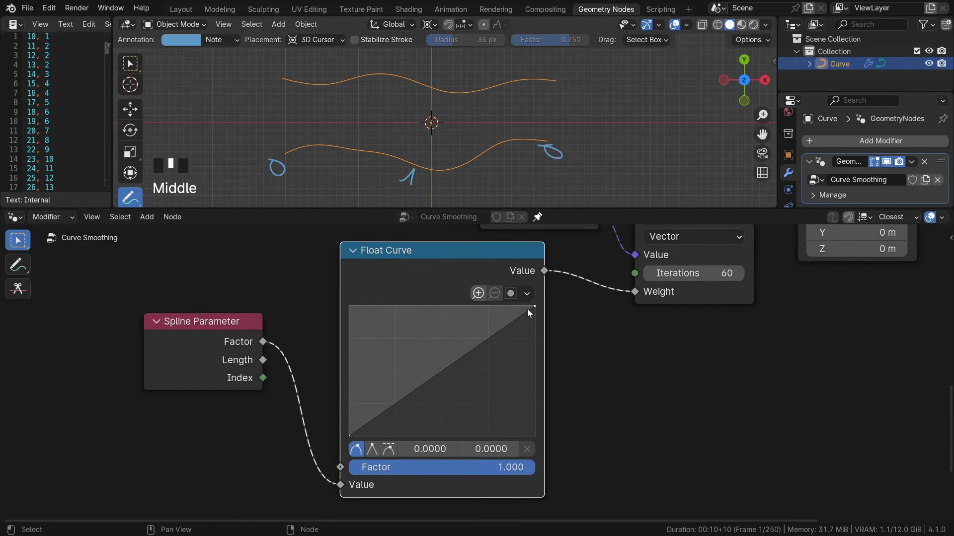
{"action": "left_click_drag", "start_coordinate": [529, 308], "coordinate": [533, 436]}
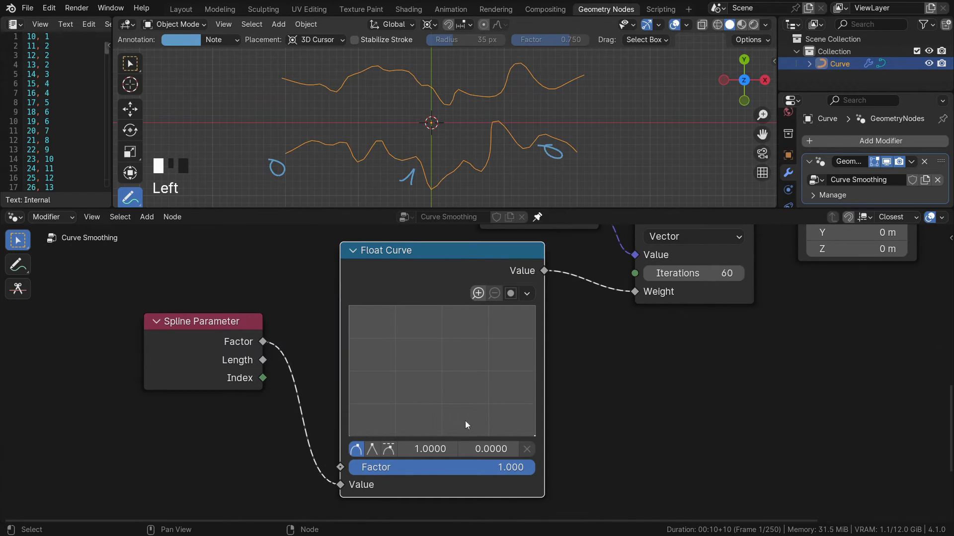
{"action": "left_click_drag", "start_coordinate": [445, 432], "coordinate": [442, 306]}
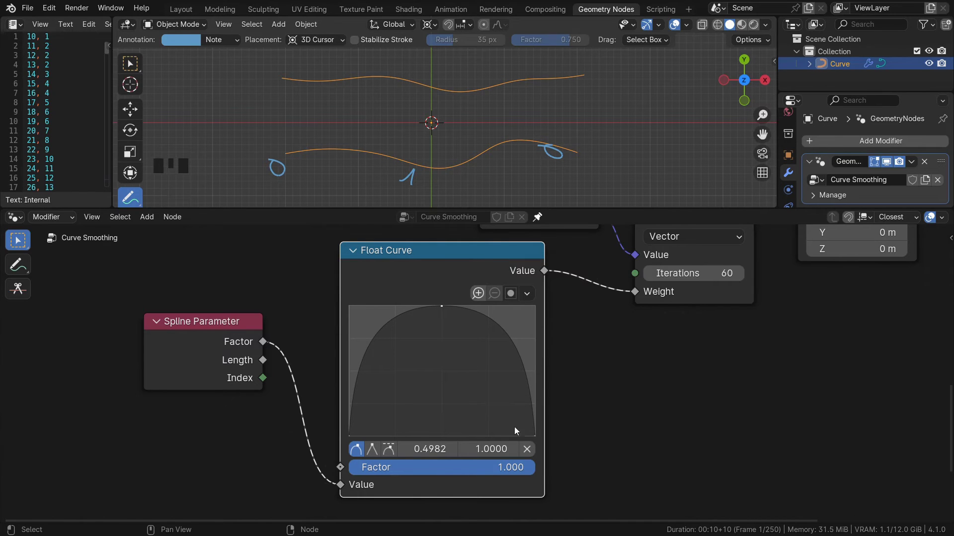
{"action": "left_click", "coordinate": [450, 446]}
{"action": "type", "text": ".5"}
{"action": "left_click_drag", "start_coordinate": [271, 169], "coordinate": [608, 204], "text": "ctrl"}
{"action": "scroll", "coordinate": [603, 374], "scroll_direction": "down", "scroll_amount": 2}
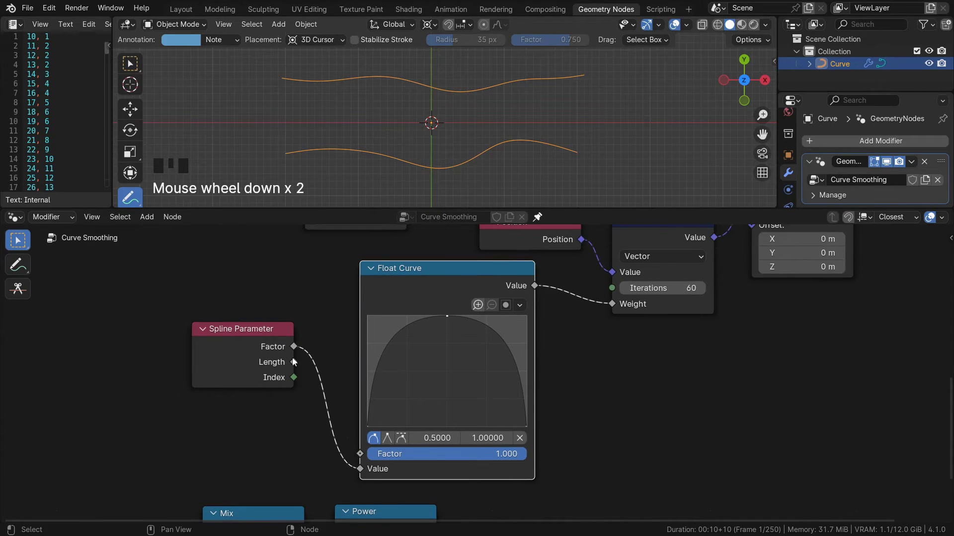
Hide the unused Spline Parameter outputs and arrange Spline Parameter and Float Curve compactly with the Mix and Power nodes.
{"action": "left_click", "coordinate": [261, 353]}
{"action": "key", "text": "ctrl+h"}
{"action": "left_click_drag", "start_coordinate": [261, 353], "coordinate": [297, 460]}
{"action": "left_click_drag", "start_coordinate": [604, 395], "coordinate": [317, 458]}
{"action": "middle_click_drag", "start_coordinate": [223, 430], "coordinate": [339, 342]}
{"action": "key", "text": "g"}
{"action": "left_click", "coordinate": [336, 439]}
Add a Multiply node combining the Float Curve and Power values, and connect its result to the Blur Attribute weight.
{"action": "scroll", "coordinate": [407, 307], "scroll_direction": "down", "scroll_amount": 2}
{"action": "left_click_drag", "start_coordinate": [419, 236], "coordinate": [468, 317]}
{"action": "type", "text": "mul"}
{"action": "key", "text": "Return"}
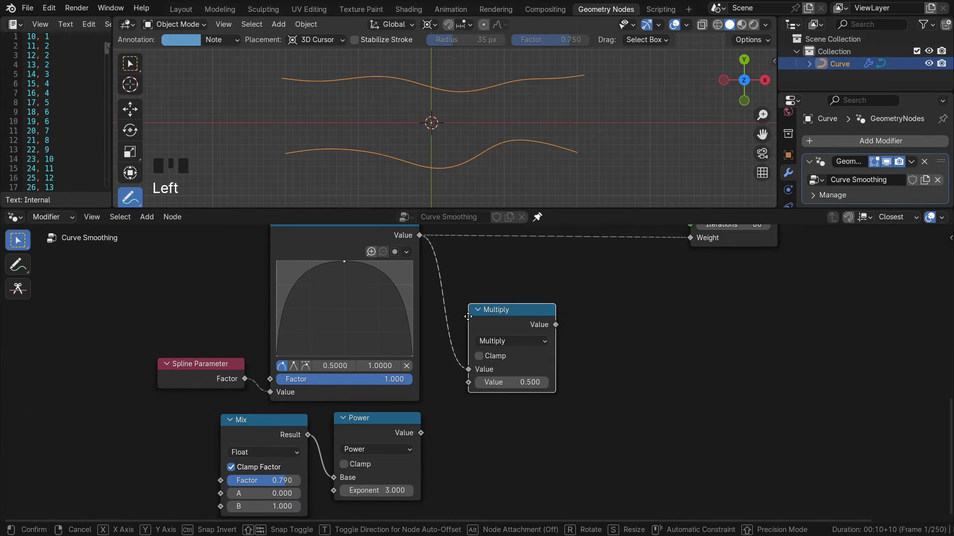
{"action": "left_click", "coordinate": [484, 319]}
{"action": "left_click_drag", "start_coordinate": [421, 433], "coordinate": [483, 381]}
{"action": "left_click_drag", "start_coordinate": [571, 323], "coordinate": [681, 277]}
Set the Mix node's factor to 1.000.
{"action": "middle_click_drag", "start_coordinate": [463, 434], "coordinate": [589, 395]}
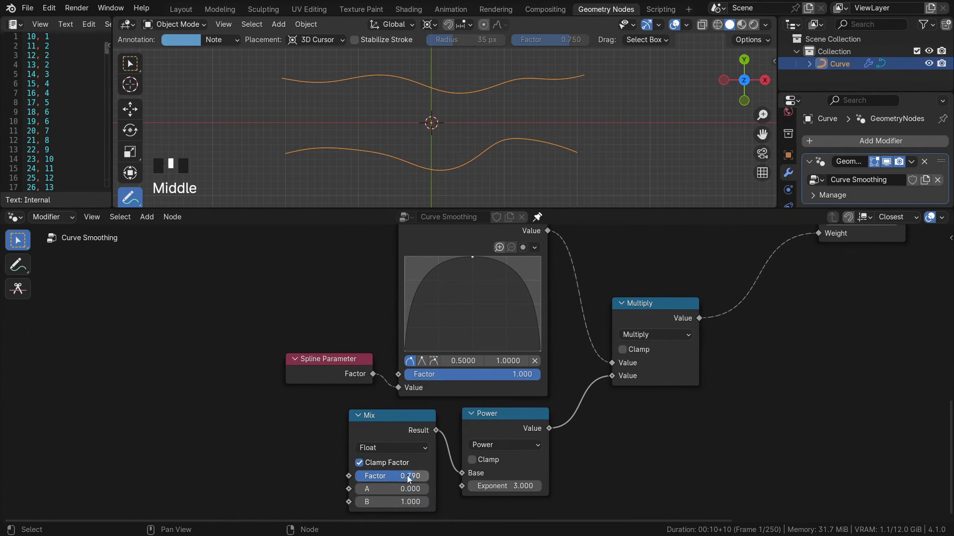
{"action": "mouse_move", "coordinate": [417, 476]}
{"action": "left_mouse_down"}
{"action": "mouse_move", "coordinate": [362, 476]}
{"action": "mouse_move", "coordinate": [430, 476]}
{"action": "mouse_move", "coordinate": [359, 476]}
{"action": "mouse_move", "coordinate": [430, 476]}
{"action": "left_mouse_up"}
{"action": "middle_click_drag", "start_coordinate": [586, 473], "coordinate": [474, 497]}
Insert a Switch before the Blur Attribute weight, with the Multiply value as True and the Power value as False.
{"action": "left_click_drag", "start_coordinate": [589, 343], "coordinate": [628, 381]}
{"action": "type", "text": "s"}
{"action": "key", "text": "Return"}
{"action": "left_click", "coordinate": [646, 357]}
{"action": "middle_click_drag", "start_coordinate": [517, 299], "coordinate": [460, 273]}
{"action": "middle_click_drag", "start_coordinate": [336, 413], "coordinate": [191, 426]}
{"action": "left_click", "coordinate": [278, 428]}
{"action": "left_click_drag", "start_coordinate": [287, 428], "coordinate": [495, 382]}
{"action": "middle_click_drag", "start_coordinate": [571, 334], "coordinate": [579, 375]}
{"action": "left_click_drag", "start_coordinate": [591, 379], "coordinate": [563, 279]}
Reposition the weight and mask nodes together below Blur Attribute.
{"action": "scroll", "coordinate": [564, 318], "scroll_direction": "down", "scroll_amount": 4}
{"action": "left_click_drag", "start_coordinate": [571, 482], "coordinate": [179, 385]}
{"action": "key", "text": "g"}
{"action": "left_click", "coordinate": [440, 352]}
{"action": "scroll", "coordinate": [631, 356], "scroll_direction": "up", "scroll_amount": 5}
{"action": "middle_click_drag", "start_coordinate": [645, 353], "coordinate": [634, 387]}
Toggle the Switch off and on to compare the curve ends, leaving it enabled.
{"action": "left_click", "coordinate": [463, 401]}
{"action": "left_click", "coordinate": [462, 401]}
{"action": "left_click", "coordinate": [463, 400]}
{"action": "left_click", "coordinate": [464, 400]}
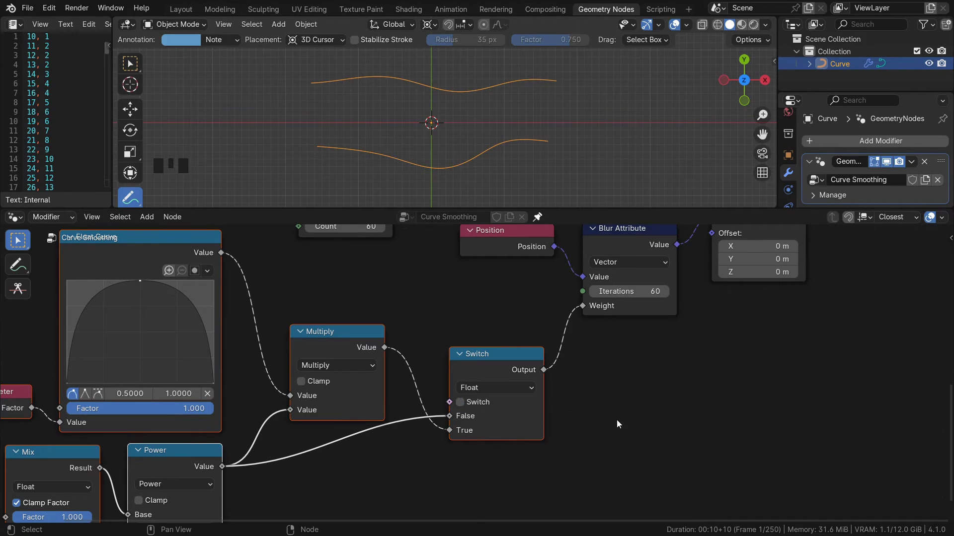
{"action": "left_click", "coordinate": [479, 402]}
Move Group Input and Resample Curve horizontally away from the smoothing nodes.
{"action": "scroll", "coordinate": [590, 421], "scroll_direction": "down", "scroll_amount": 9}
{"action": "middle_click_drag", "start_coordinate": [590, 422], "coordinate": [708, 483]}
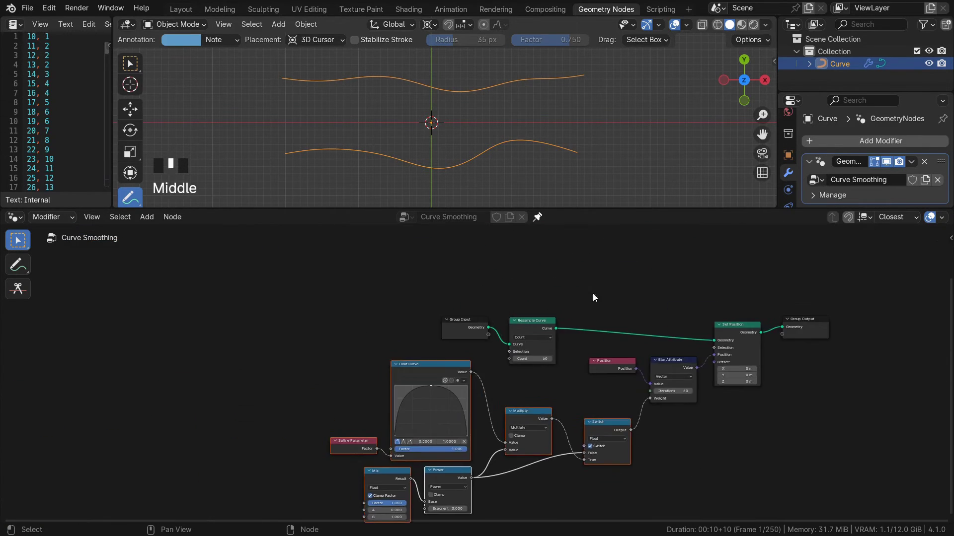
{"action": "left_click_drag", "start_coordinate": [591, 292], "coordinate": [408, 341]}
{"action": "scroll", "coordinate": [407, 342], "scroll_direction": "down", "scroll_amount": 4}
{"action": "key", "text": "g"}
{"action": "key", "text": "x"}
{"action": "left_click", "coordinate": [274, 330]}
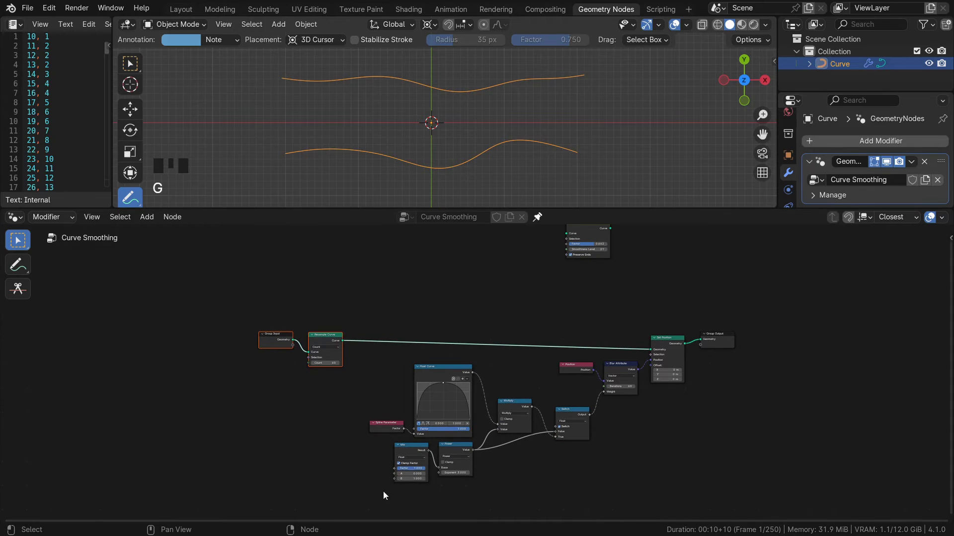
Group the mask, blur and Set Position nodes, place the inner Group Input beside Set Position, and return to the parent tree.
{"action": "left_click_drag", "start_coordinate": [358, 492], "coordinate": [672, 316]}
{"action": "key", "text": "ctrl+g"}
{"action": "key", "text": "g"}
{"action": "left_click", "coordinate": [567, 343]}
{"action": "middle_click_drag", "start_coordinate": [567, 344], "coordinate": [535, 344]}
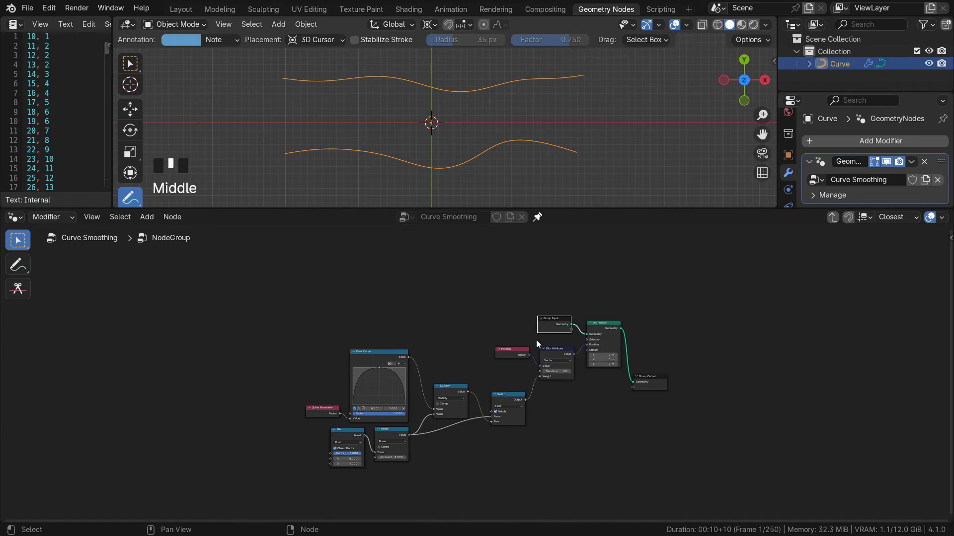
{"action": "key", "text": "Tab"}
Rename the new node group as Smooth Curve.
{"action": "left_click_drag", "start_coordinate": [482, 339], "coordinate": [474, 321]}
{"action": "left_click", "coordinate": [512, 347]}
{"action": "left_click_drag", "start_coordinate": [511, 351], "coordinate": [566, 362]}
{"action": "left_click", "coordinate": [496, 352]}
{"action": "key", "text": "BackSpace"}
{"action": "key", "text": "BackSpace"}
{"action": "type", "text": "Smooth C"}
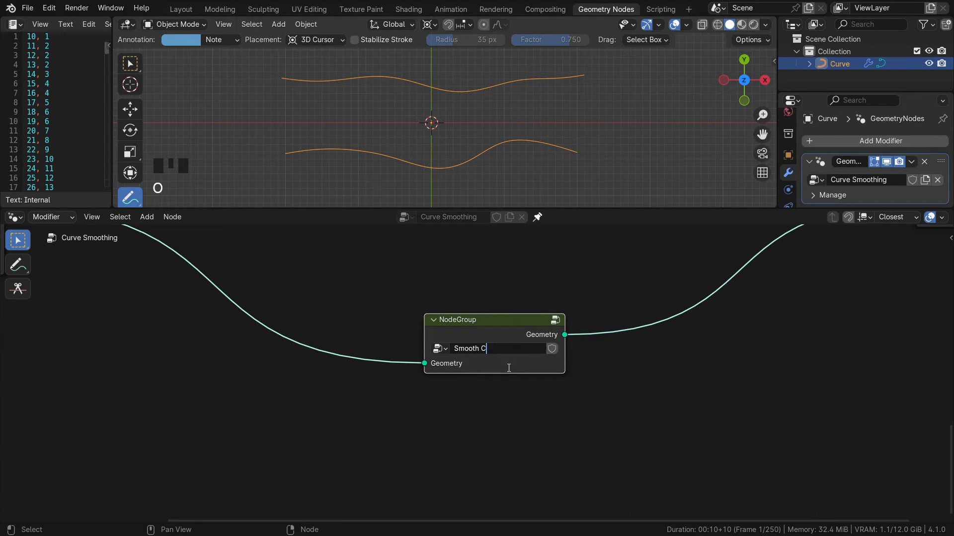
Line up the Smooth Curve node with Group Output and bring Group Input and Resample Curve close to it.
{"action": "scroll", "coordinate": [508, 363], "scroll_direction": "down", "scroll_amount": 2}
{"action": "left_click_drag", "start_coordinate": [507, 363], "coordinate": [621, 280]}
{"action": "scroll", "coordinate": [486, 365], "scroll_direction": "down", "scroll_amount": 4}
{"action": "left_click_drag", "start_coordinate": [250, 327], "coordinate": [96, 267]}
{"action": "key", "text": "g"}
{"action": "left_click", "coordinate": [483, 271]}
{"action": "middle_click_drag", "start_coordinate": [606, 356], "coordinate": [362, 397]}
{"action": "scroll", "coordinate": [362, 396], "scroll_direction": "up", "scroll_amount": 6}
{"action": "middle_click_drag", "start_coordinate": [371, 350], "coordinate": [444, 404]}
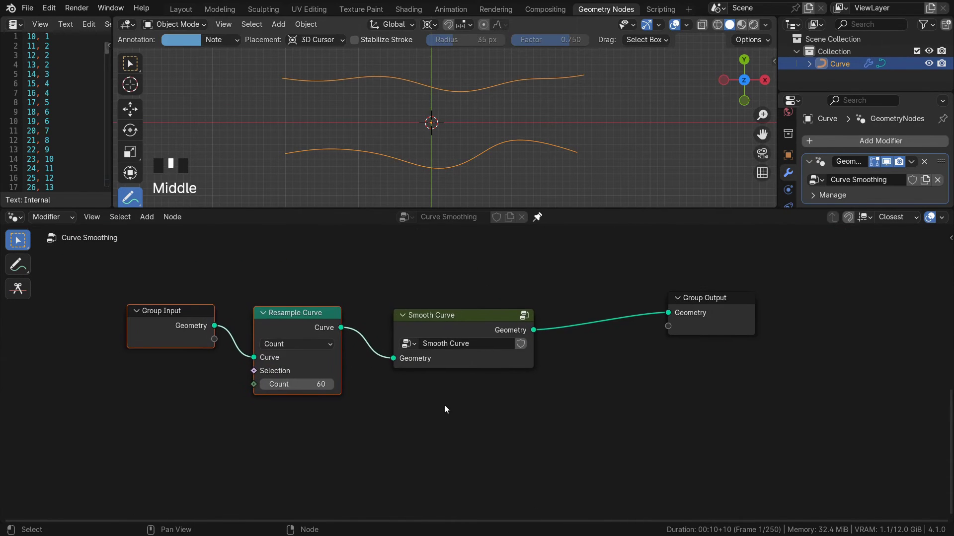
Enter the Smooth Curve group and drive the Switch condition from a new Group Input node.
{"action": "left_click", "coordinate": [439, 332]}
{"action": "key", "text": "Tab"}
{"action": "middle_click_drag", "start_coordinate": [440, 331], "coordinate": [428, 263]}
{"action": "left_click_drag", "start_coordinate": [481, 413], "coordinate": [433, 300]}
{"action": "type", "text": "inp"}
{"action": "key", "text": "Return"}
{"action": "left_click", "coordinate": [423, 311]}
Rename the group's Switch input as Preserve Ends.
{"action": "key", "text": "n"}
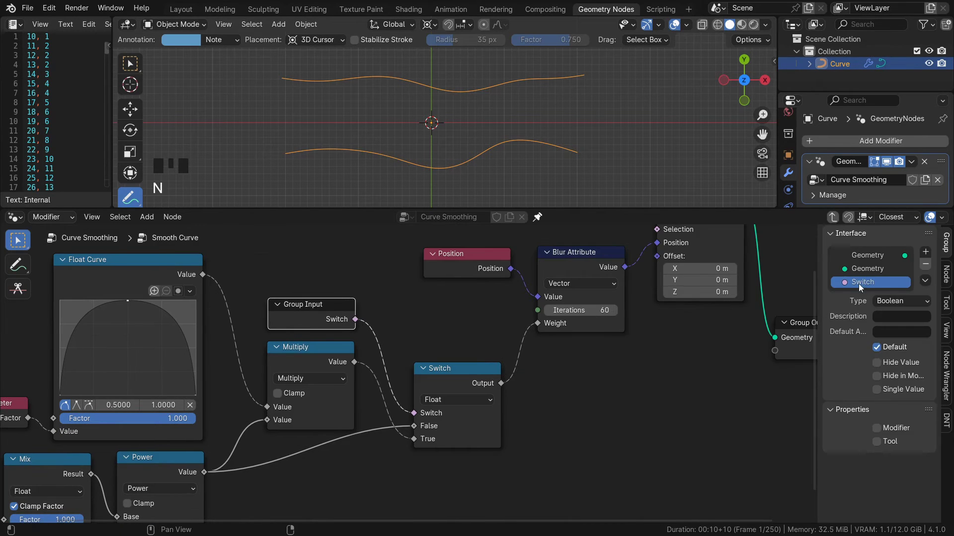
{"action": "double_click", "coordinate": [860, 282]}
{"action": "type", "text": "Preserve Ends"}
{"action": "key", "text": "Return"}
Expose the Mix factor as a group input and place Factor above Preserve Ends in the group interface.
{"action": "middle_click_drag", "start_coordinate": [407, 400], "coordinate": [743, 254]}
{"action": "middle_click_drag", "start_coordinate": [398, 357], "coordinate": [465, 365]}
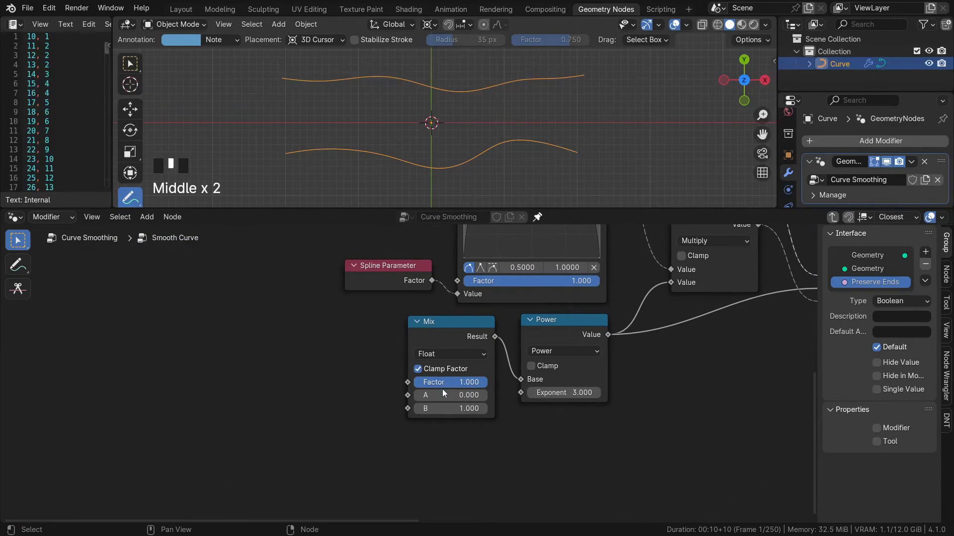
{"action": "left_click_drag", "start_coordinate": [408, 382], "coordinate": [365, 355]}
{"action": "key", "text": "Return"}
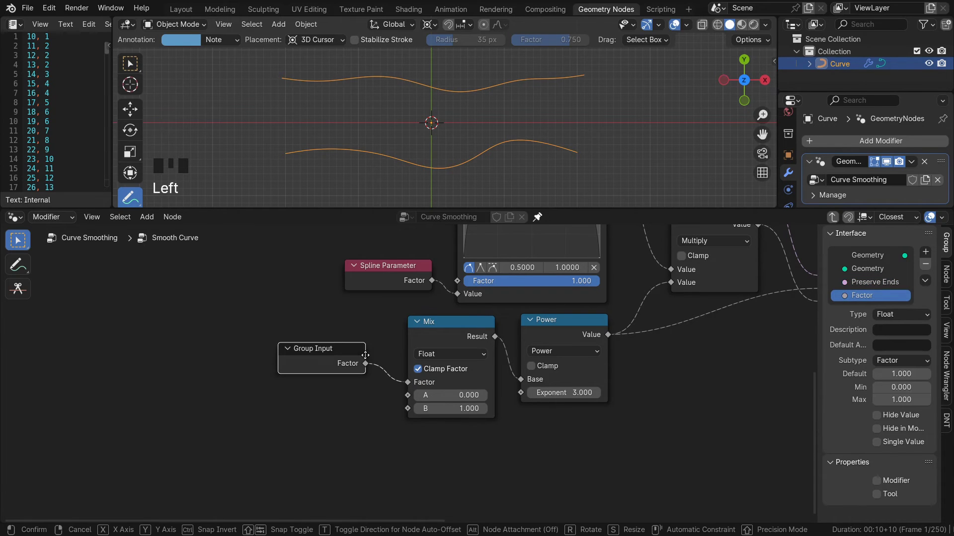
{"action": "left_click_drag", "start_coordinate": [857, 298], "coordinate": [866, 279]}
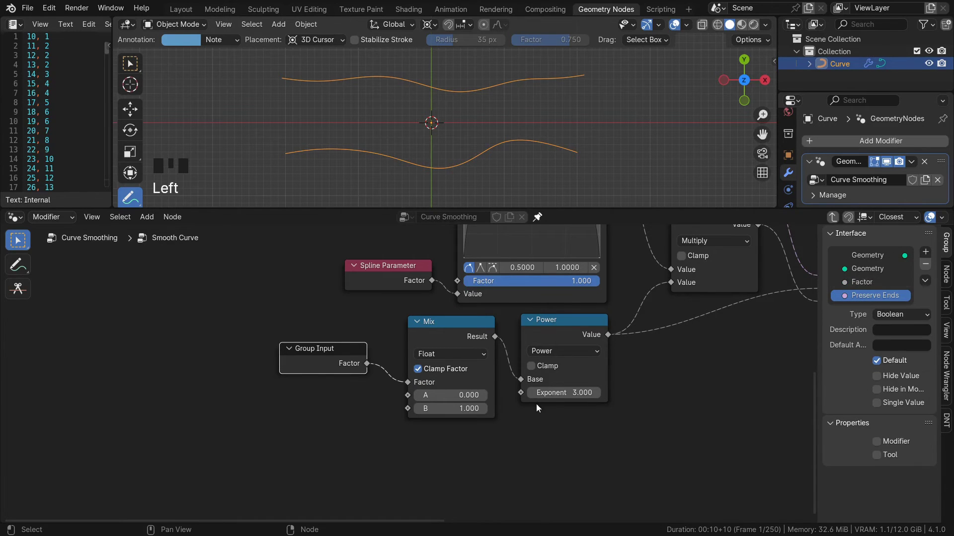
Check the exposed inputs on the Smooth Curve node in the parent tree and re-enter the group.
{"action": "key", "text": "Tab"}
{"action": "mouse_move", "coordinate": [417, 372]}
{"action": "left_mouse_down"}
{"action": "mouse_move", "coordinate": [383, 372]}
{"action": "mouse_move", "coordinate": [362, 388]}
{"action": "mouse_move", "coordinate": [421, 371]}
{"action": "left_mouse_up"}
{"action": "left_click", "coordinate": [418, 335]}
{"action": "key", "text": "Tab"}
Move the weight and mask nodes with their Group Inputs farther down and away from Blur Attribute.
{"action": "scroll", "coordinate": [532, 408], "scroll_direction": "down", "scroll_amount": 2}
{"action": "middle_click_drag", "start_coordinate": [672, 380], "coordinate": [481, 432]}
{"action": "left_click_drag", "start_coordinate": [534, 460], "coordinate": [149, 289]}
{"action": "key", "text": "g"}
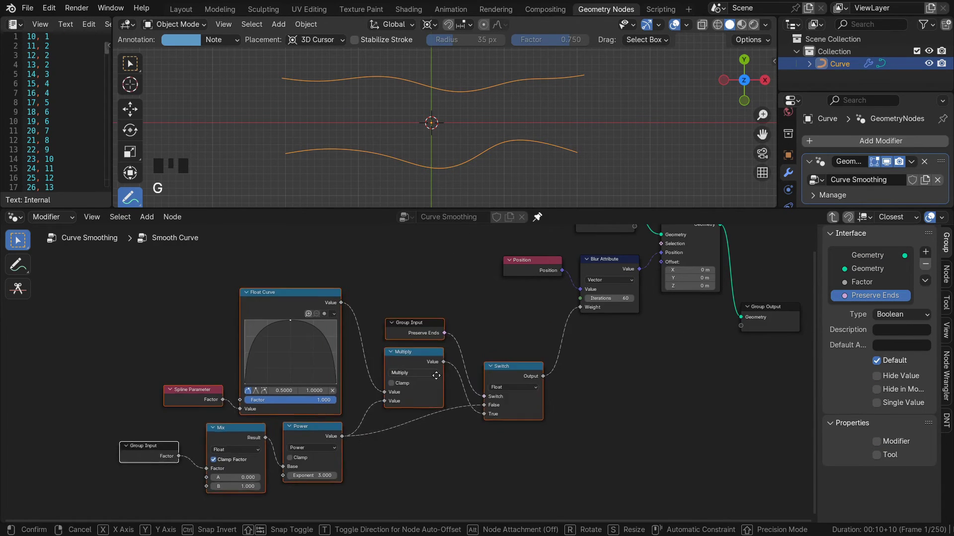
{"action": "middle_click_drag", "start_coordinate": [652, 348], "coordinate": [524, 434]}
{"action": "scroll", "coordinate": [539, 439], "scroll_direction": "up", "scroll_amount": 9}
{"action": "left_click_drag", "start_coordinate": [559, 399], "coordinate": [649, 413]}
Widen the text editor, read its data list down to the last row in a maximized view, and restore the layout.
{"action": "left_click_drag", "start_coordinate": [112, 107], "coordinate": [164, 107]}
{"action": "key", "text": "ctrl+space"}
{"action": "scroll", "coordinate": [87, 141], "scroll_direction": "down", "scroll_amount": 4}
{"action": "scroll", "coordinate": [87, 141], "scroll_direction": "down", "scroll_amount": 17}
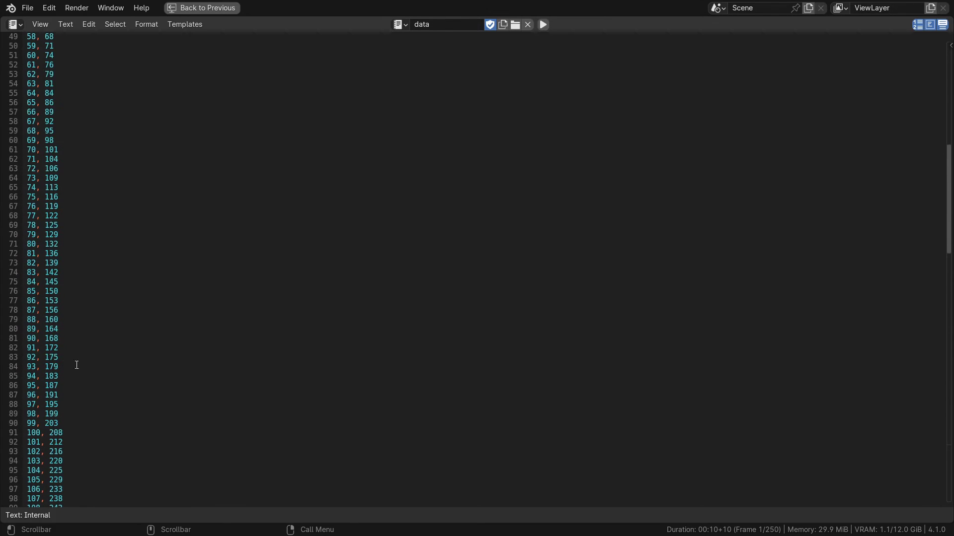
{"action": "scroll", "coordinate": [109, 339], "scroll_direction": "down", "scroll_amount": 20}
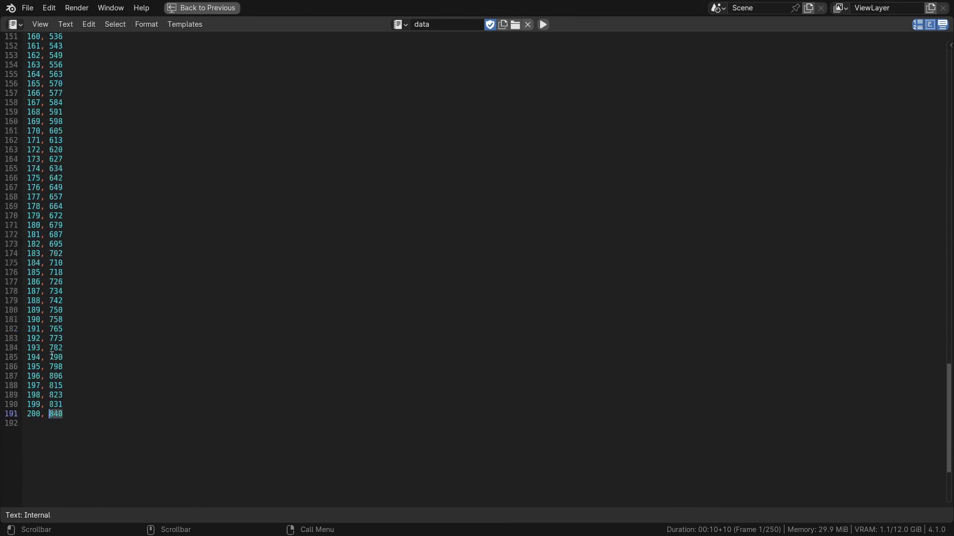
{"action": "key", "text": "ctrl+space"}
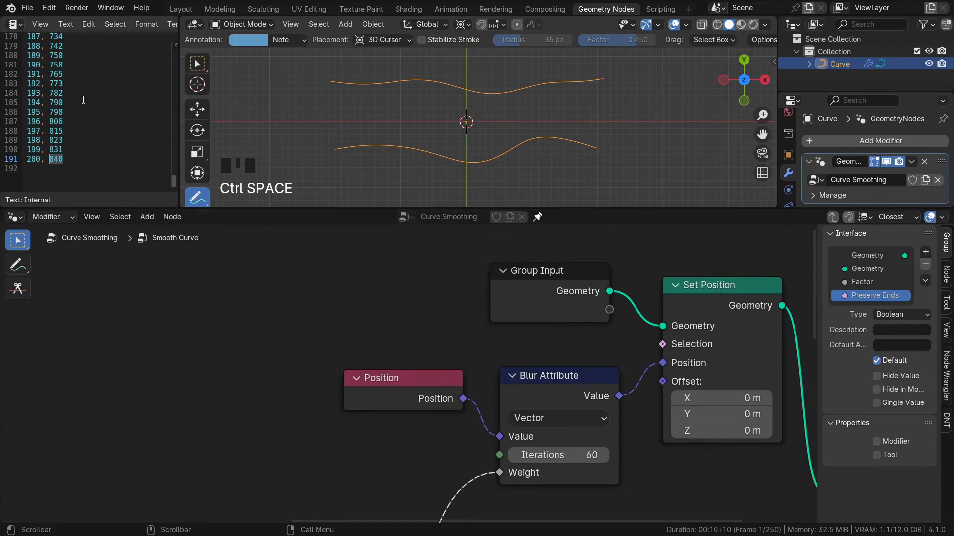
Split the node editor in two and show the parent Curve Smoothing tree in the new area with its sidebar hidden.
{"action": "scroll", "coordinate": [347, 470], "scroll_direction": "down", "scroll_amount": 6}
{"action": "left_click_drag", "start_coordinate": [2, 211], "coordinate": [209, 278]}
{"action": "left_click", "coordinate": [50, 408]}
{"action": "key", "text": "n"}
{"action": "key", "text": "ctrl+Tab"}
{"action": "scroll", "coordinate": [65, 405], "scroll_direction": "down", "scroll_amount": 3}
{"action": "middle_click_drag", "start_coordinate": [66, 403], "coordinate": [158, 393]}
{"action": "scroll", "coordinate": [52, 391], "scroll_direction": "up", "scroll_amount": 5}
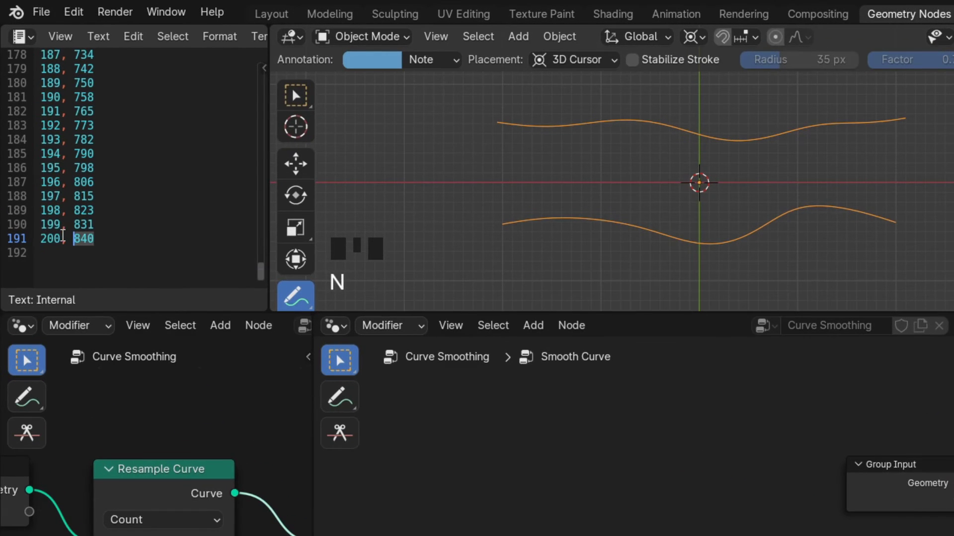
Highlight the first-column values 200 and 193 in the data text.
{"action": "left_click_drag", "start_coordinate": [62, 236], "coordinate": [42, 230]}
{"action": "left_click_drag", "start_coordinate": [62, 196], "coordinate": [43, 140]}
{"action": "middle_click_drag", "start_coordinate": [194, 522], "coordinate": [0, 535]}
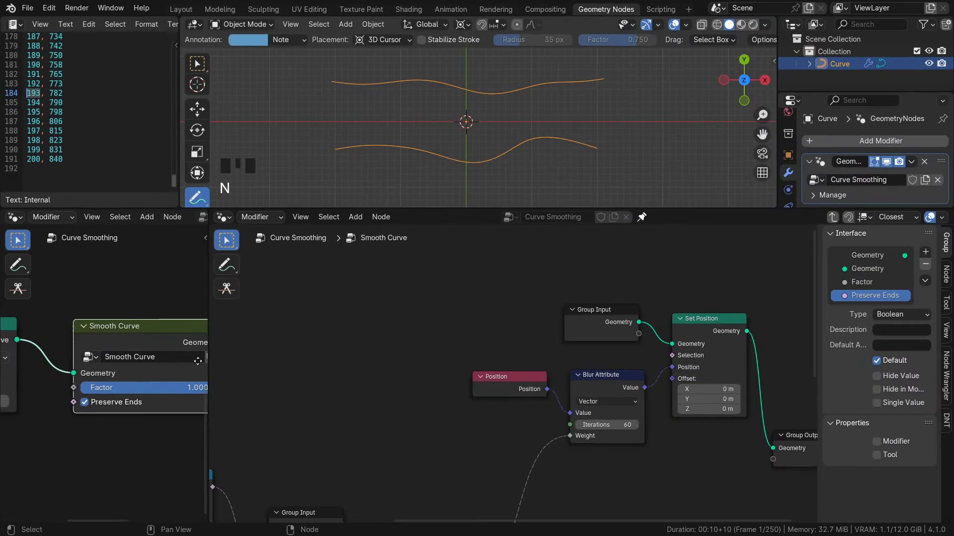
Set the Resample Curve count to 20 and the Blur Attribute iterations to 3.
{"action": "middle_click_drag", "start_coordinate": [651, 445], "coordinate": [616, 428]}
{"action": "scroll", "coordinate": [614, 427], "scroll_direction": "up", "scroll_amount": 3}
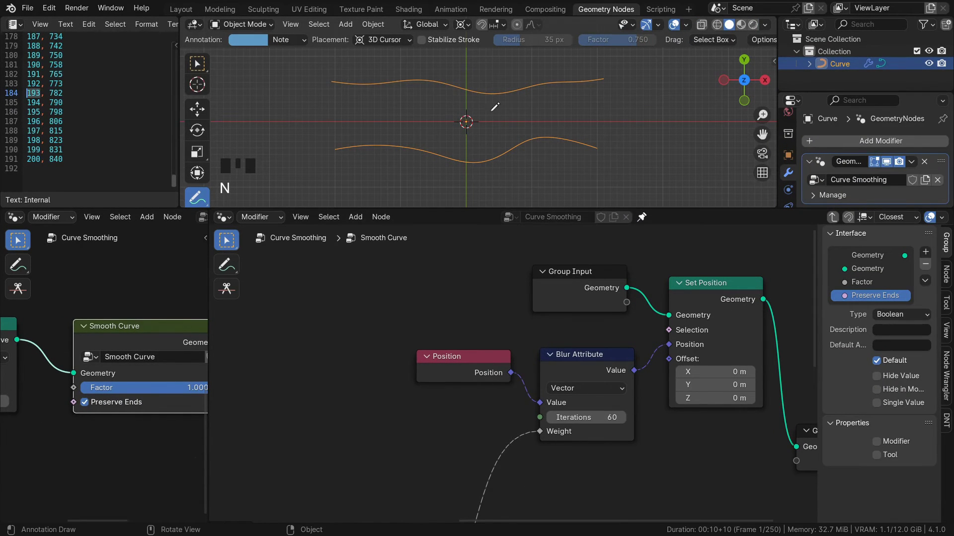
{"action": "middle_click_drag", "start_coordinate": [44, 398], "coordinate": [112, 393]}
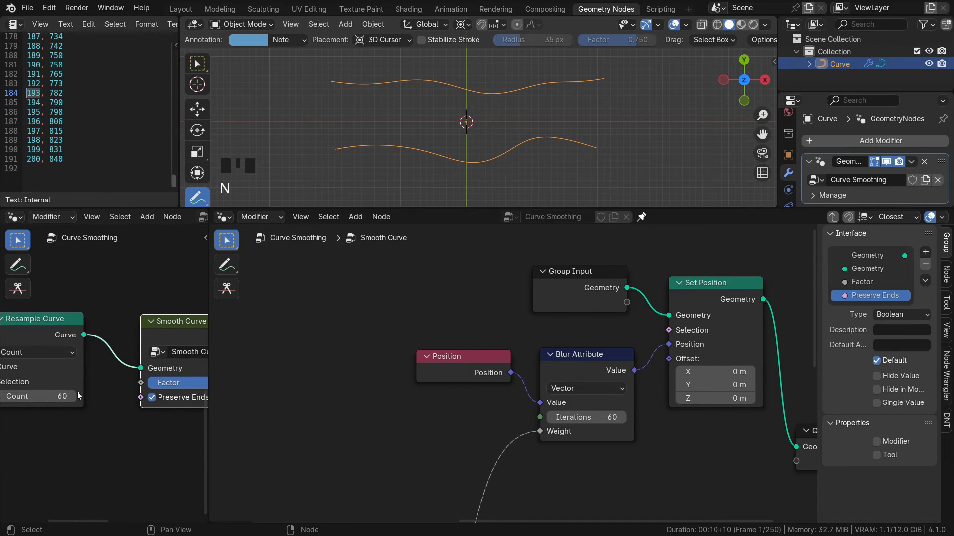
{"action": "left_click_drag", "start_coordinate": [63, 396], "coordinate": [29, 397]}
{"action": "left_click_drag", "start_coordinate": [610, 419], "coordinate": [443, 417]}
Review the data list from its first row to its last, highlighting the 200 and 840 values in the final row.
{"action": "scroll", "coordinate": [174, 133], "scroll_direction": "up", "scroll_amount": 14}
{"action": "scroll", "coordinate": [161, 67], "scroll_direction": "up", "scroll_amount": 20}
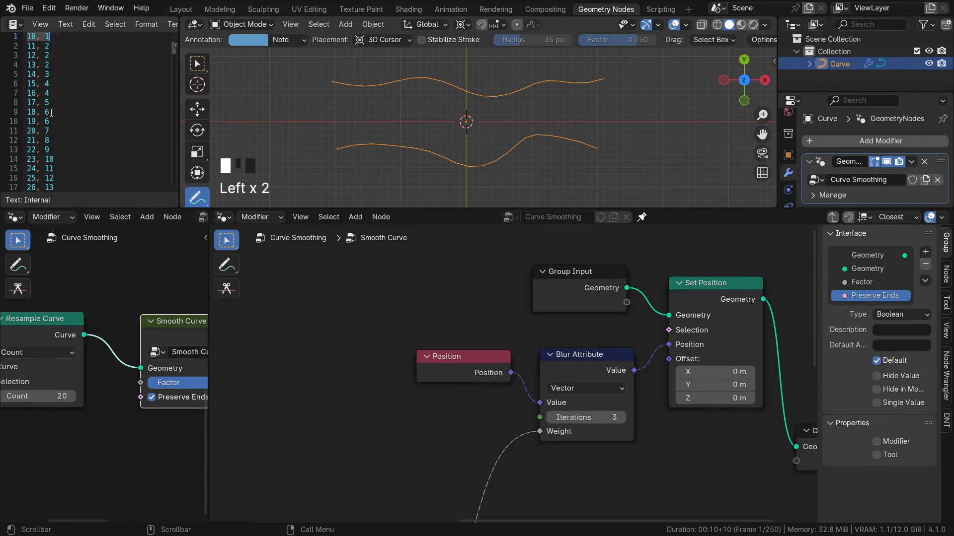
{"action": "left_click_drag", "start_coordinate": [173, 50], "coordinate": [177, 187]}
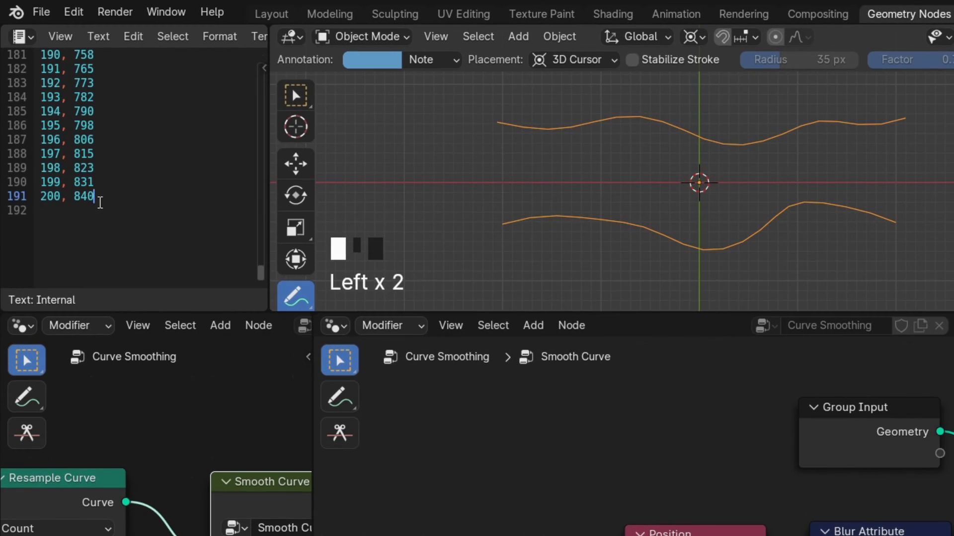
{"action": "left_click_drag", "start_coordinate": [97, 202], "coordinate": [72, 200]}
{"action": "left_click", "coordinate": [54, 201]}
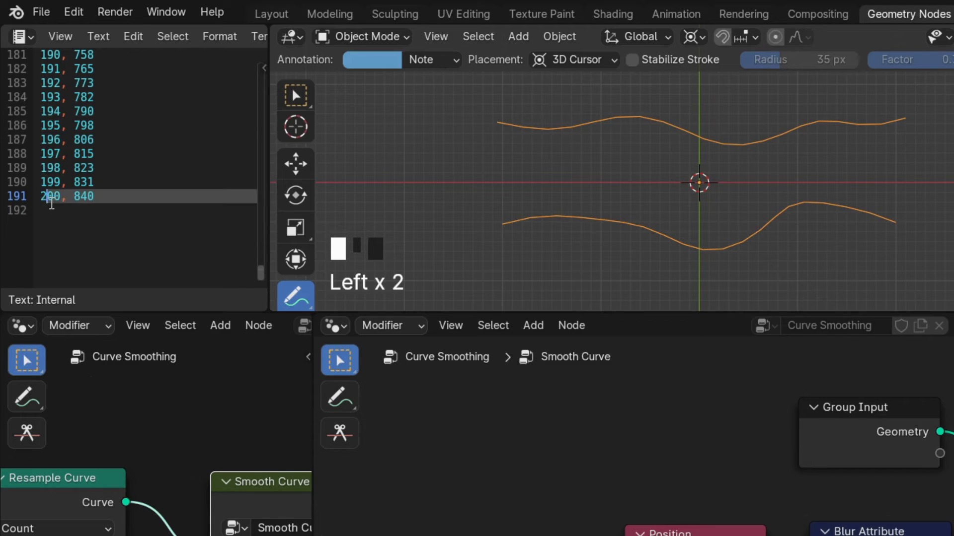
{"action": "double_click", "coordinate": [49, 200]}
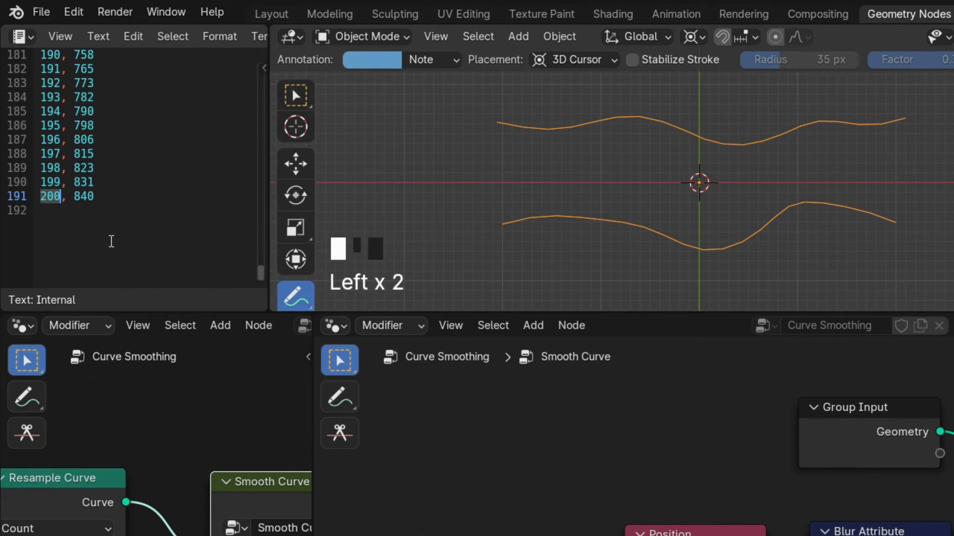
{"action": "left_click", "coordinate": [99, 219]}
{"action": "left_click_drag", "start_coordinate": [74, 199], "coordinate": [90, 198]}
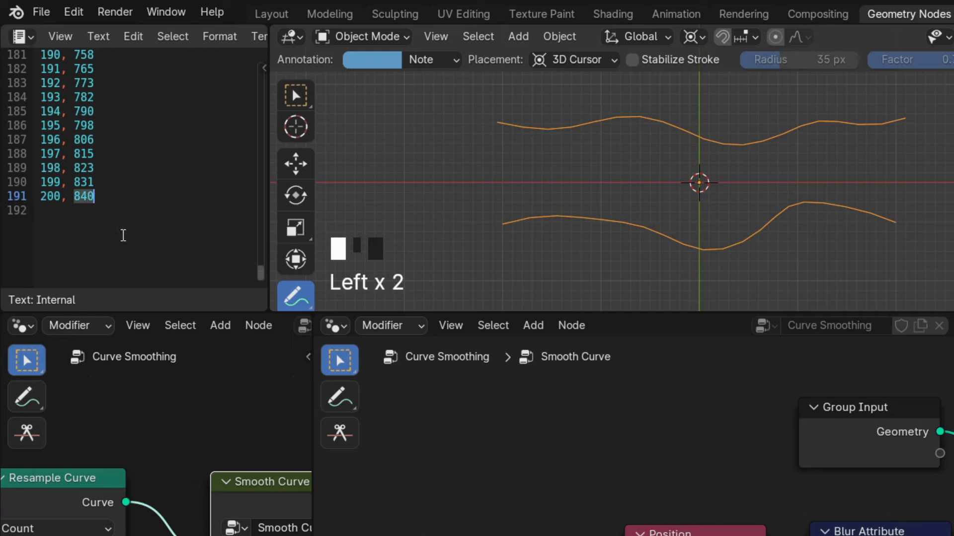
{"action": "double_click", "coordinate": [50, 199]}
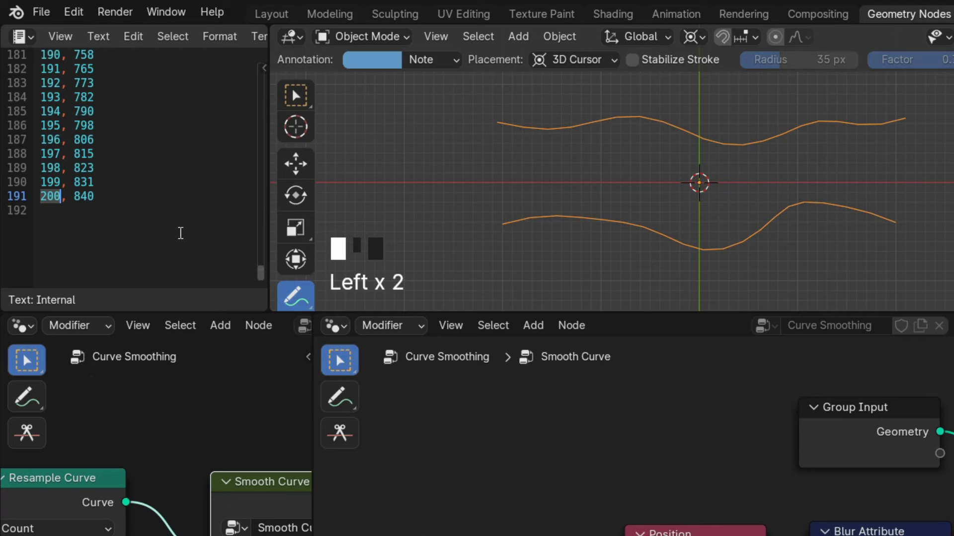
Narrow the text editor and the parent-tree editor, and make the 3D viewport slightly taller.
{"action": "left_click_drag", "start_coordinate": [269, 196], "coordinate": [153, 184]}
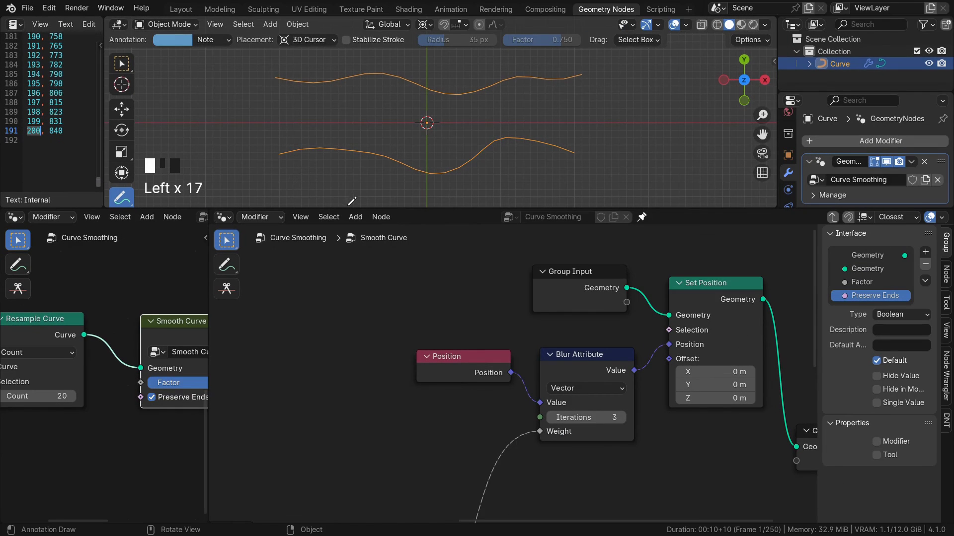
{"action": "left_click_drag", "start_coordinate": [351, 209], "coordinate": [350, 215]}
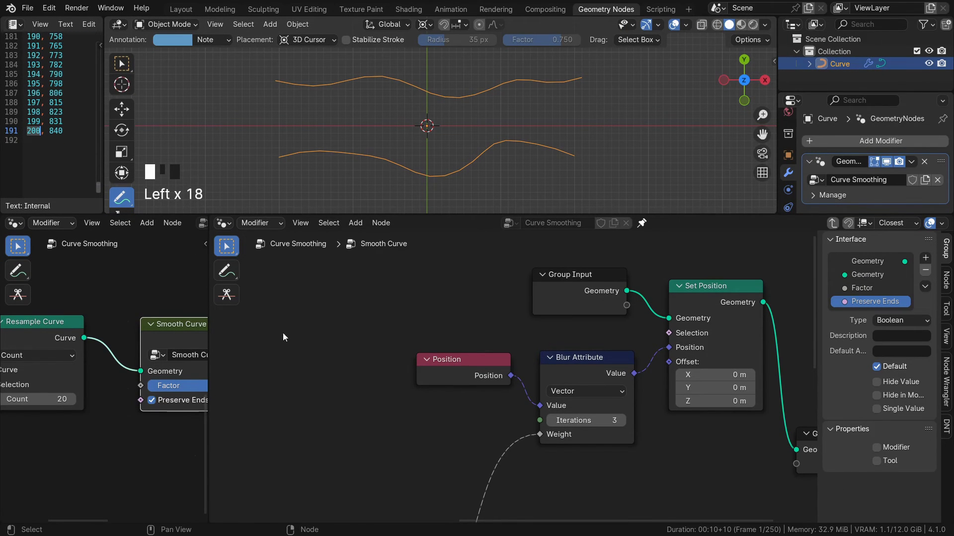
{"action": "left_click_drag", "start_coordinate": [210, 320], "coordinate": [78, 323]}
{"action": "middle_click_drag", "start_coordinate": [388, 345], "coordinate": [386, 345]}
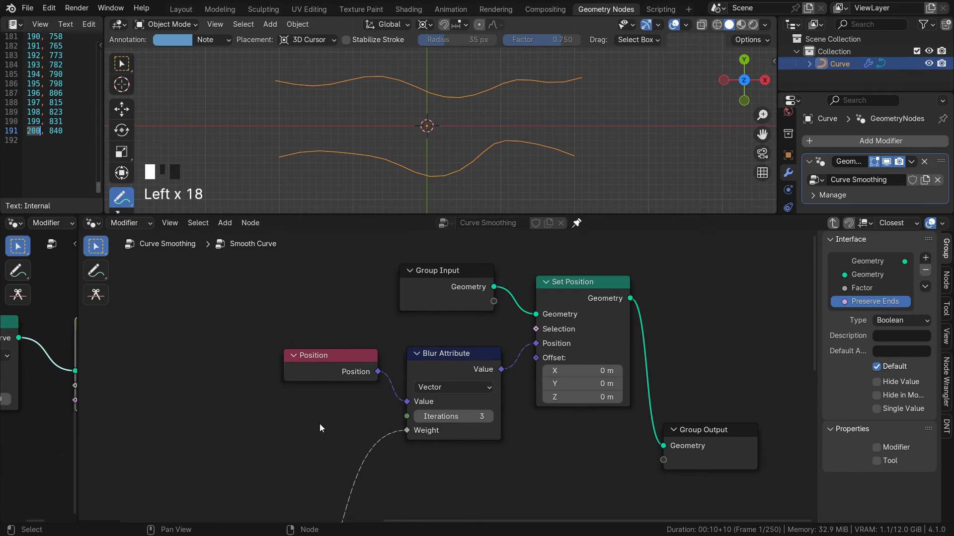
{"action": "middle_click_drag", "start_coordinate": [320, 424], "coordinate": [266, 417]}
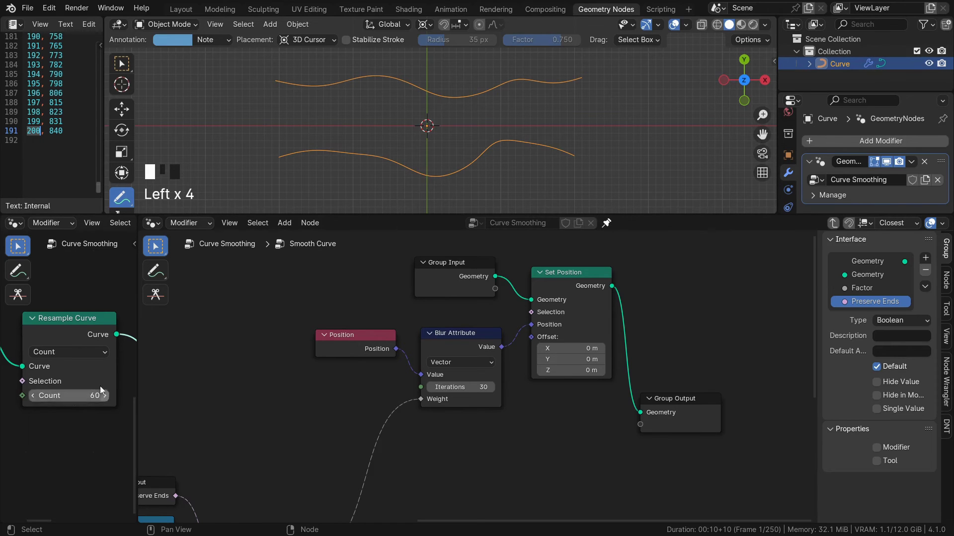
Move the group's Group Input farther from Set Position and connect a Domain Size node to its Geometry output.
{"action": "middle_click_drag", "start_coordinate": [316, 373], "coordinate": [470, 457]}
{"action": "left_click_drag", "start_coordinate": [616, 374], "coordinate": [332, 292]}
{"action": "type", "text": "domains"}
{"action": "key", "text": "Return"}
{"action": "scroll", "coordinate": [414, 361], "scroll_direction": "up", "scroll_amount": 2}
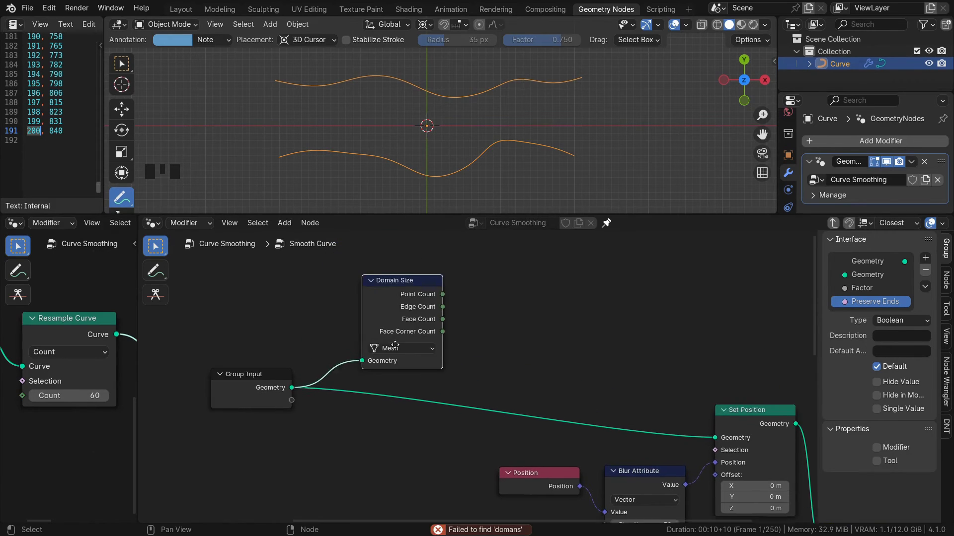
Set the Domain Size component to Curve and move the node slightly closer above the Group Input.
{"action": "middle_click_drag", "start_coordinate": [414, 362], "coordinate": [451, 367]}
{"action": "left_click", "coordinate": [440, 361]}
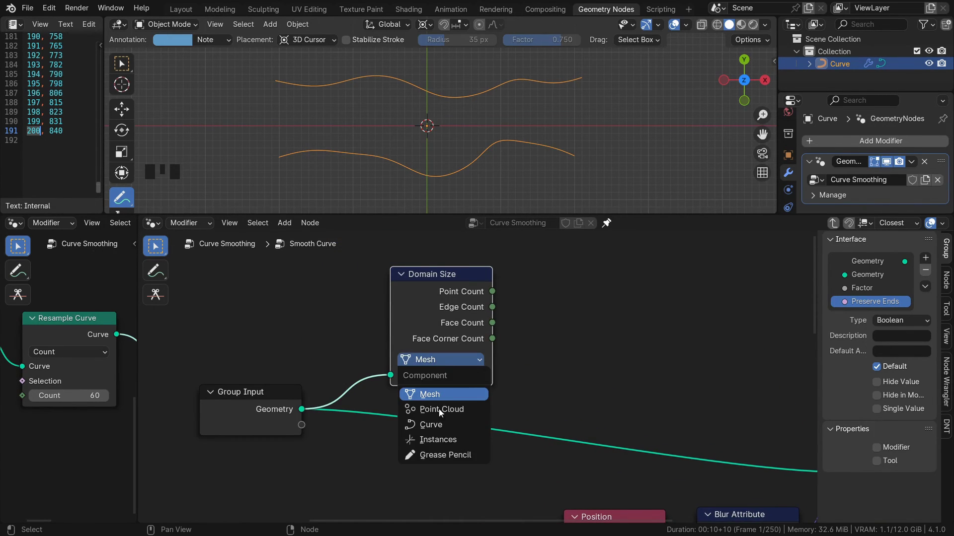
{"action": "left_click", "coordinate": [426, 425]}
{"action": "left_click_drag", "start_coordinate": [427, 292], "coordinate": [397, 299]}
{"action": "middle_click_drag", "start_coordinate": [480, 344], "coordinate": [464, 347]}
{"action": "left_click_drag", "start_coordinate": [456, 302], "coordinate": [535, 341]}
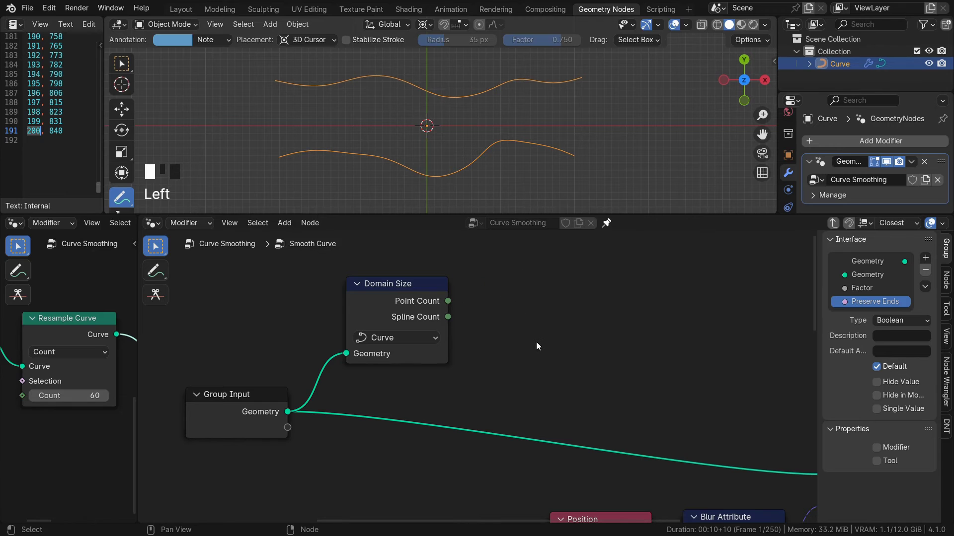
Preview the Domain Size's Point Count and Spline Count outputs through a temporary Viewer and delete the Viewer.
{"action": "left_click", "coordinate": [418, 300], "text": "ctrl+shift"}
{"action": "mouse_move", "coordinate": [449, 302]}
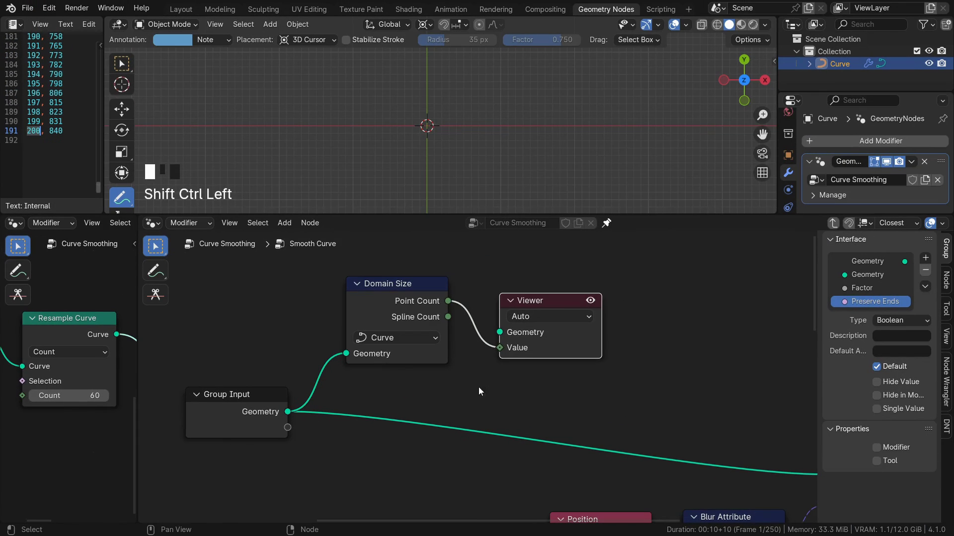
{"action": "left_click_drag", "start_coordinate": [720, 314], "coordinate": [869, 175]}
{"action": "left_click", "coordinate": [445, 318], "text": "ctrl+shift"}
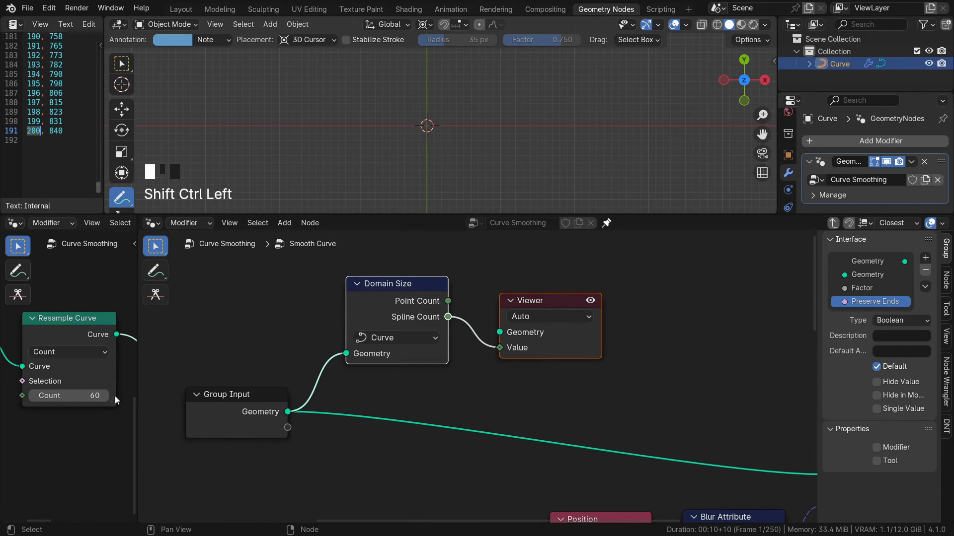
{"action": "left_click", "coordinate": [447, 301], "text": "ctrl+shift"}
{"action": "left_click", "coordinate": [571, 303]}
{"action": "key", "text": "x"}
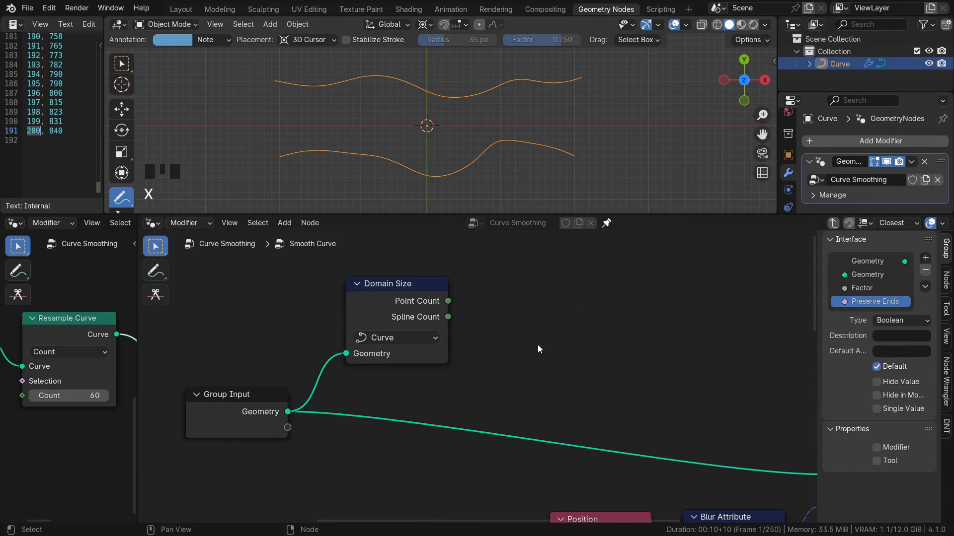
Add a Divide node beside Domain Size that divides Point Count by Spline Count.
{"action": "left_click_drag", "start_coordinate": [445, 305], "coordinate": [578, 283]}
{"action": "type", "text": "div"}
{"action": "key", "text": "Return"}
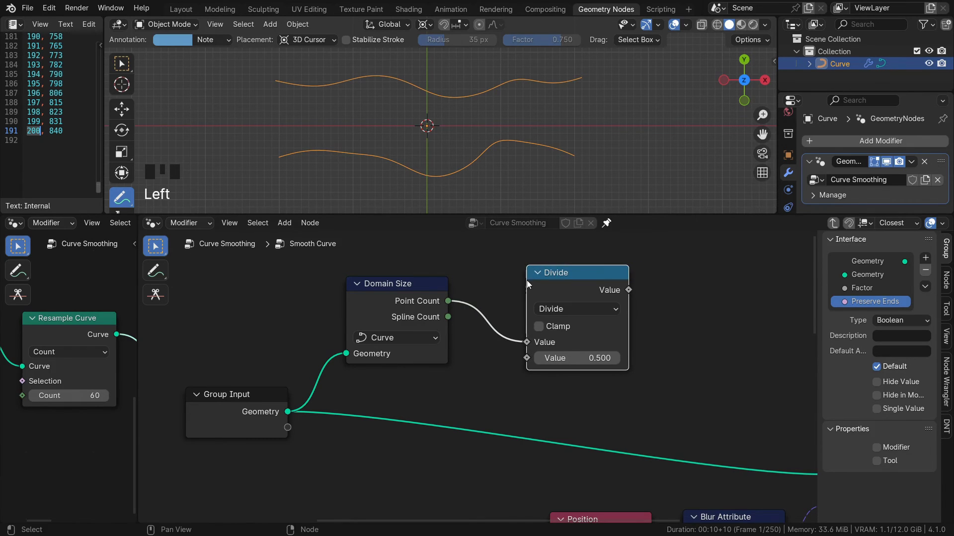
{"action": "left_click_drag", "start_coordinate": [448, 317], "coordinate": [527, 358]}
{"action": "left_click_drag", "start_coordinate": [553, 281], "coordinate": [520, 293]}
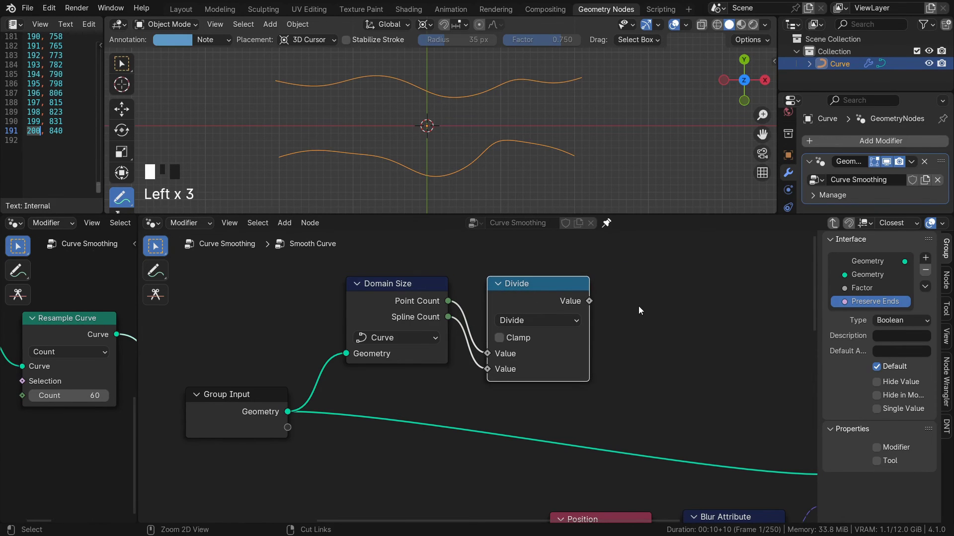
Preview the Divide result through a temporary Viewer node and delete the Viewer.
{"action": "left_click", "coordinate": [564, 295], "text": "ctrl+shift"}
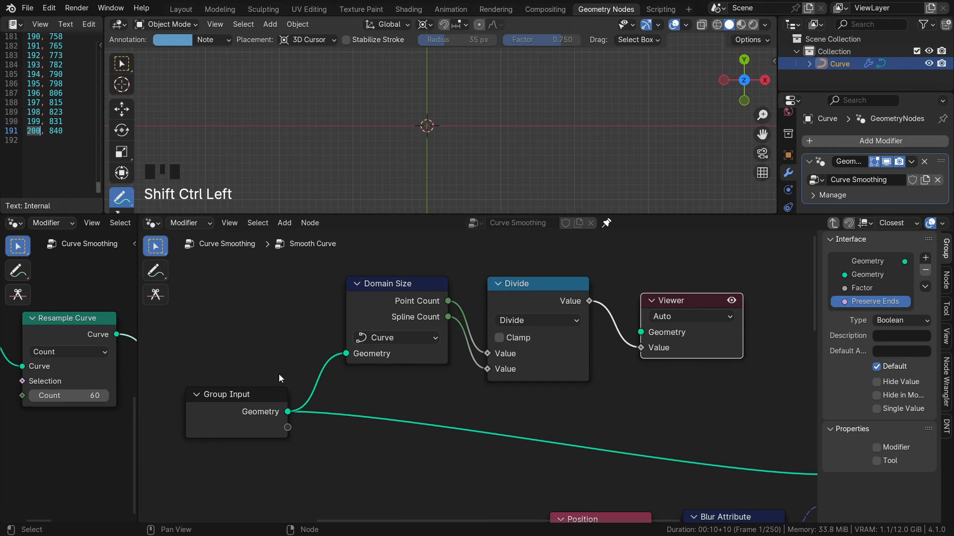
{"action": "left_click", "coordinate": [678, 335]}
{"action": "key", "text": "x"}
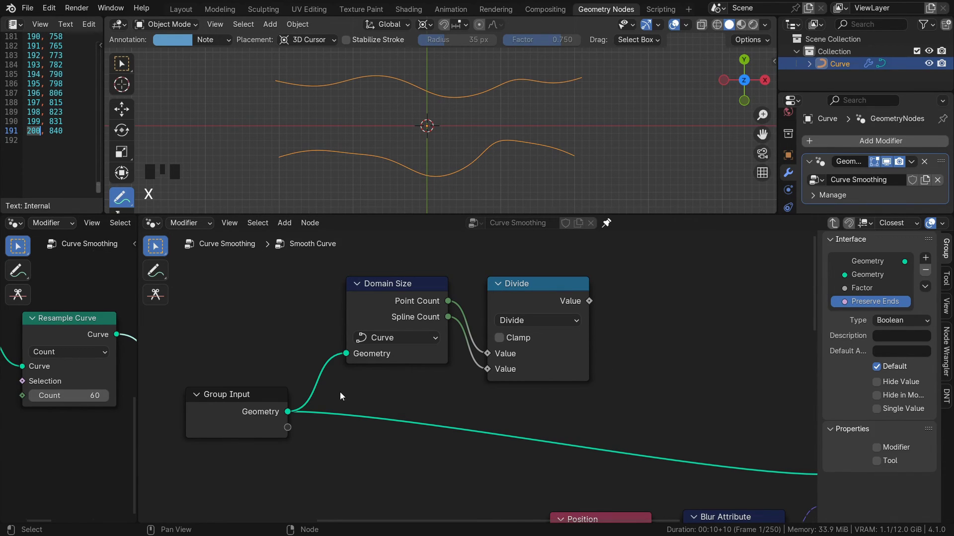
Nudge the Resample Curve node and move Domain Size and Divide together closer to the Group Input.
{"action": "left_click_drag", "start_coordinate": [79, 323], "coordinate": [80, 320]}
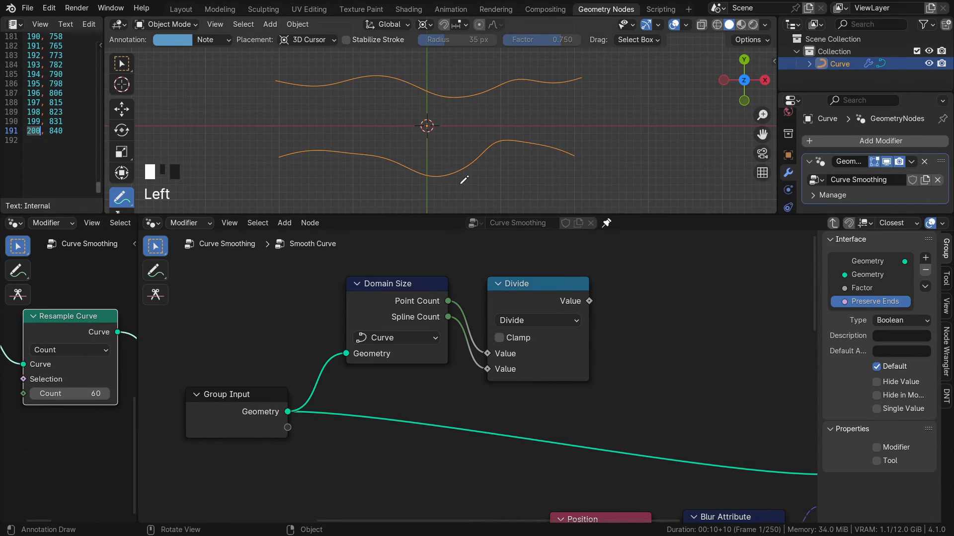
{"action": "scroll", "coordinate": [591, 378], "scroll_direction": "down", "scroll_amount": 2}
{"action": "middle_click_drag", "start_coordinate": [589, 378], "coordinate": [543, 393]}
{"action": "left_click_drag", "start_coordinate": [564, 288], "coordinate": [395, 325]}
{"action": "left_click_drag", "start_coordinate": [375, 326], "coordinate": [351, 333]}
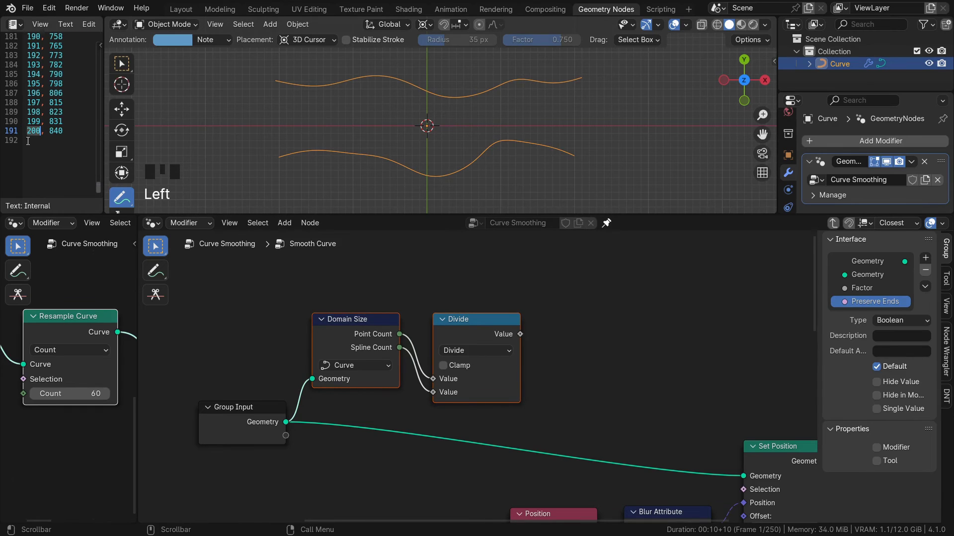
Add a Power node after Divide, using the quotient as Base, and set its Exponent to 2.
{"action": "left_click_drag", "start_coordinate": [520, 334], "coordinate": [561, 306]}
{"action": "type", "text": "po"}
{"action": "key", "text": "Return"}
{"action": "key", "text": "BackSpace"}
{"action": "key", "text": "BackSpace"}
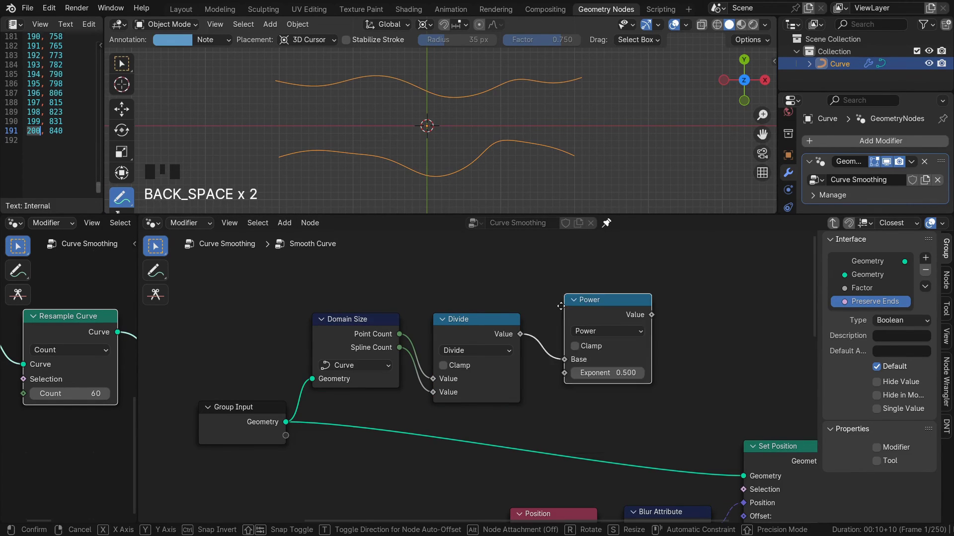
{"action": "left_click", "coordinate": [544, 324]}
{"action": "left_click", "coordinate": [591, 389]}
{"action": "type", "text": "2"}
{"action": "key", "text": "Return"}
Add a Multiply node after Power and set its second value to 0.01.
{"action": "middle_click_drag", "start_coordinate": [623, 437], "coordinate": [534, 436]}
{"action": "middle_click_drag", "start_coordinate": [611, 333], "coordinate": [559, 336]}
{"action": "left_click_drag", "start_coordinate": [493, 334], "coordinate": [556, 299]}
{"action": "type", "text": "mu"}
{"action": "key", "text": "Return"}
{"action": "left_click", "coordinate": [519, 326]}
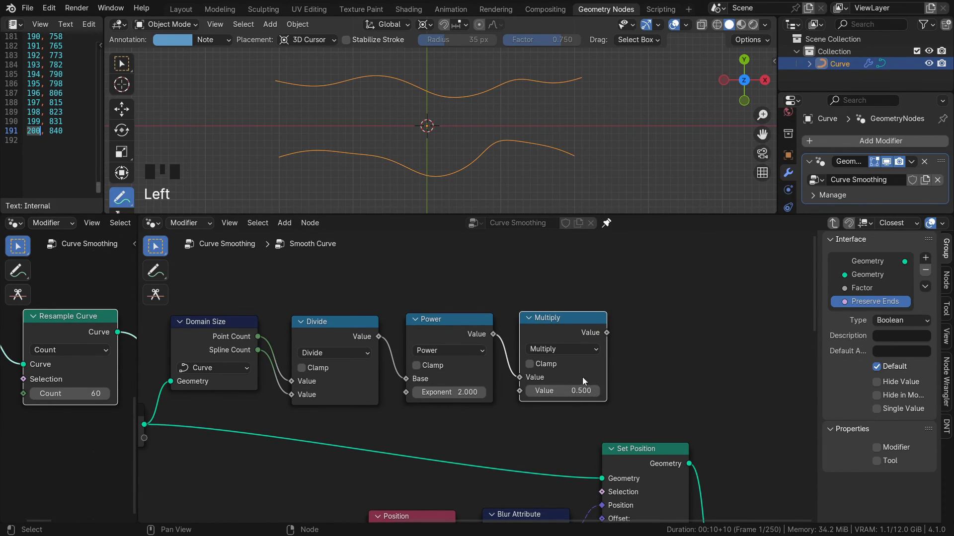
{"action": "left_click", "coordinate": [578, 391]}
{"action": "type", "text": ".01"}
{"action": "key", "text": "Return"}
Shift the Group Input and the point-count math chain away from Blur Attribute and connect Multiply to its Iterations.
{"action": "scroll", "coordinate": [669, 409], "scroll_direction": "down", "scroll_amount": 3}
{"action": "middle_click_drag", "start_coordinate": [649, 407], "coordinate": [695, 384]}
{"action": "left_click_drag", "start_coordinate": [637, 288], "coordinate": [375, 348]}
{"action": "left_click", "coordinate": [331, 383], "text": "shift"}
{"action": "key", "text": "g"}
{"action": "left_click", "coordinate": [208, 408]}
{"action": "scroll", "coordinate": [478, 382], "scroll_direction": "up", "scroll_amount": 5}
{"action": "middle_click_drag", "start_coordinate": [503, 364], "coordinate": [467, 309]}
{"action": "left_click_drag", "start_coordinate": [440, 279], "coordinate": [512, 462]}
{"action": "middle_click_drag", "start_coordinate": [487, 374], "coordinate": [580, 388]}
{"action": "scroll", "coordinate": [580, 387], "scroll_direction": "up", "scroll_amount": 1}
{"action": "scroll", "coordinate": [580, 388], "scroll_direction": "up", "scroll_amount": 2}
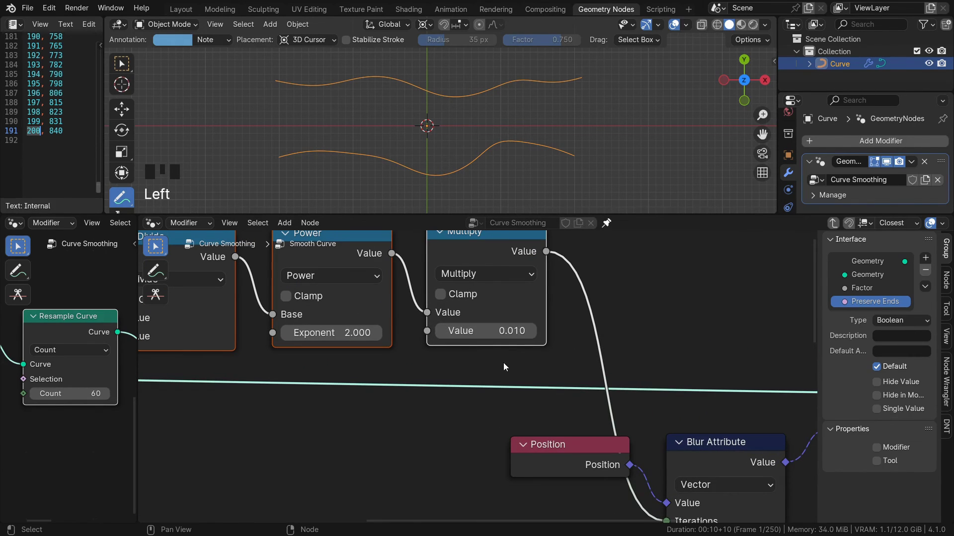
Try stronger smoothing by setting the Multiply node's second value to 0.110 and to 1.
{"action": "left_click", "coordinate": [533, 331]}
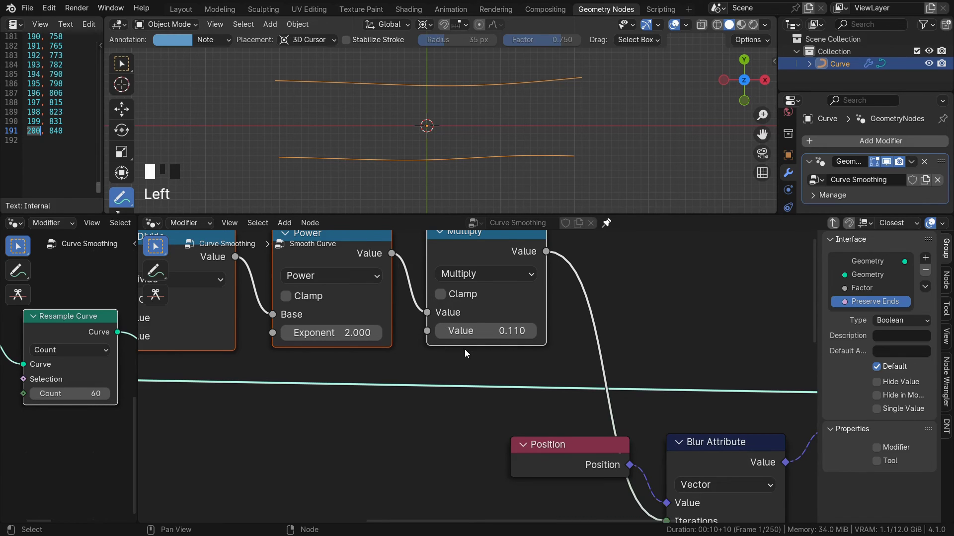
{"action": "middle_click_drag", "start_coordinate": [548, 303], "coordinate": [554, 335]}
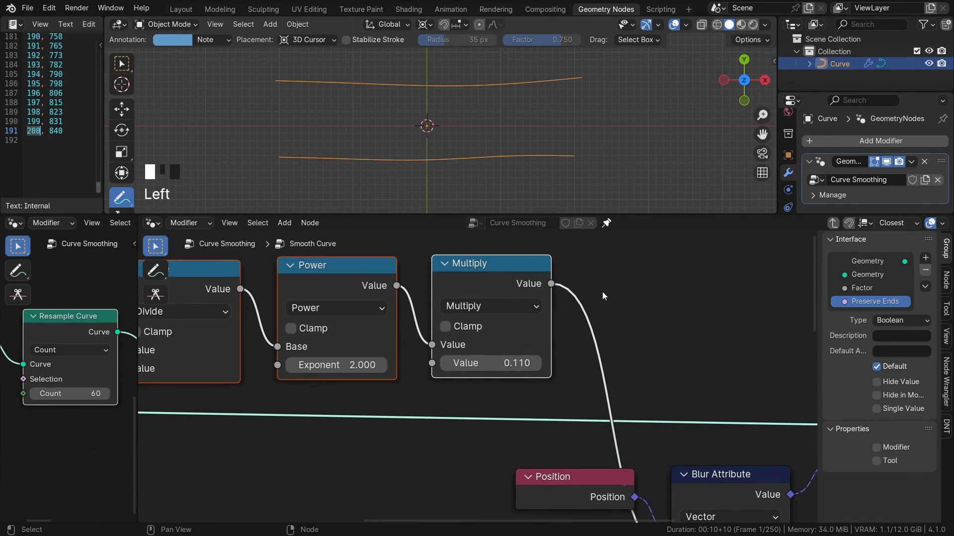
{"action": "mouse_move", "coordinate": [398, 288]}
{"action": "left_click", "coordinate": [516, 363]}
{"action": "type", "text": "1"}
{"action": "key", "text": "Return"}
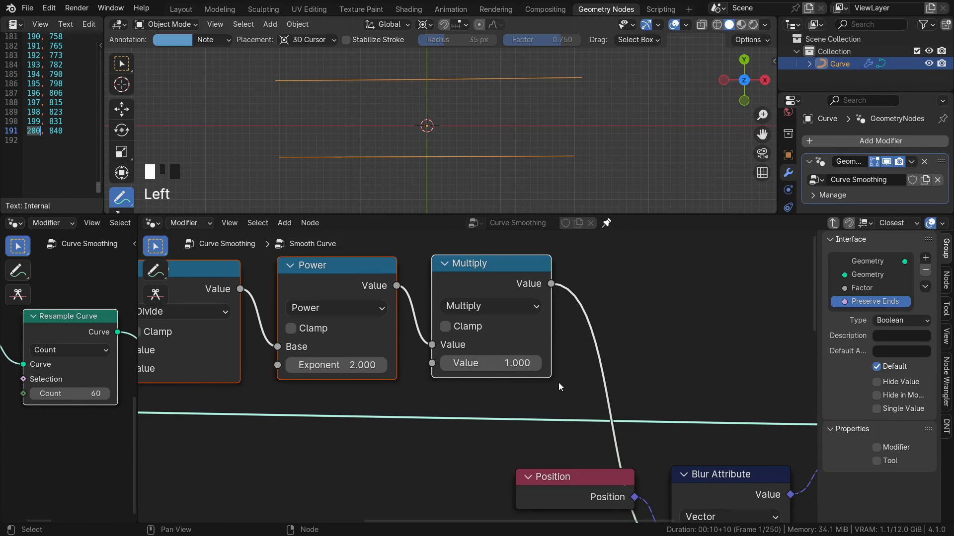
Duplicate the Multiply node below the math chain and set the copy's second value to 0.001.
{"action": "scroll", "coordinate": [774, 297], "scroll_direction": "down", "scroll_amount": 2}
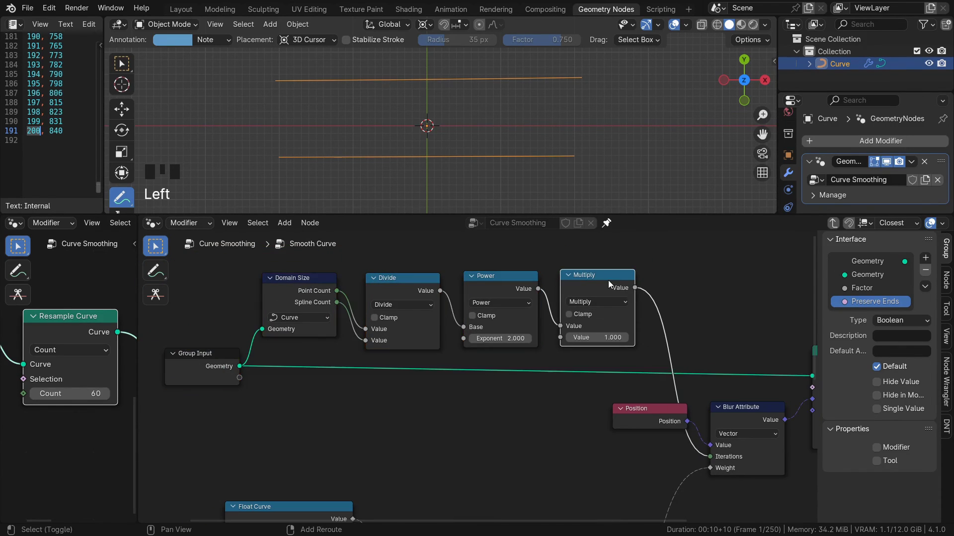
{"action": "key", "text": "shift+d"}
{"action": "left_click", "coordinate": [510, 397]}
{"action": "scroll", "coordinate": [533, 354], "scroll_direction": "up", "scroll_amount": 2}
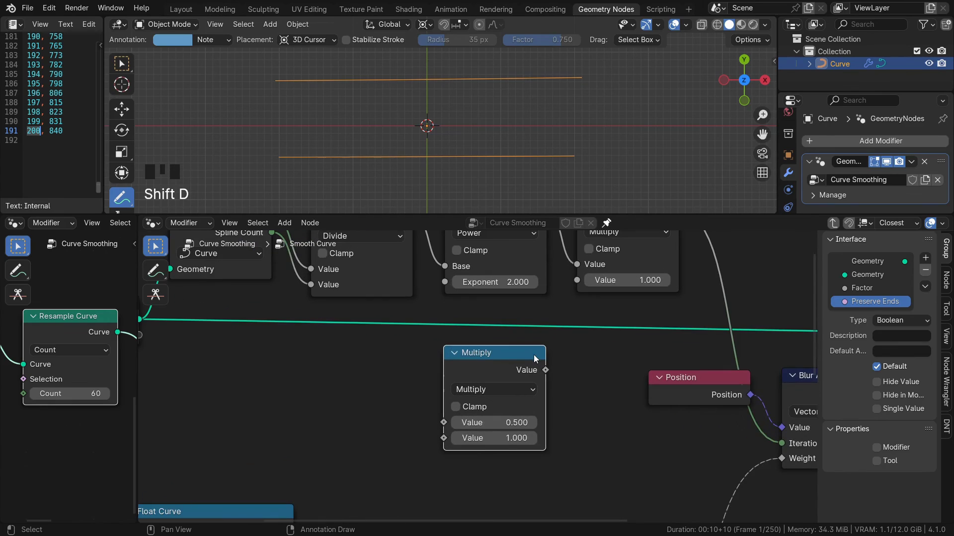
{"action": "left_click", "coordinate": [514, 440]}
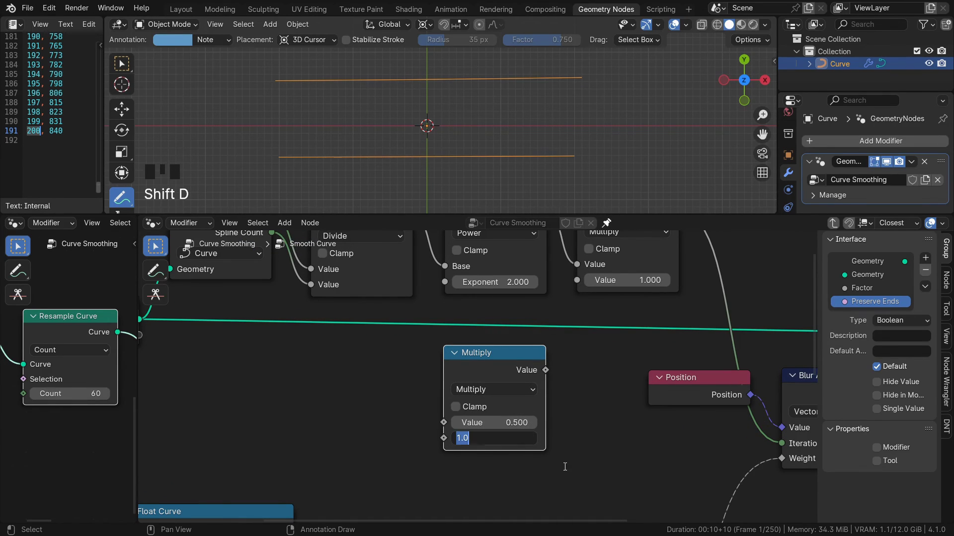
{"action": "type", "text": ".001"}
{"action": "key", "text": "Return"}
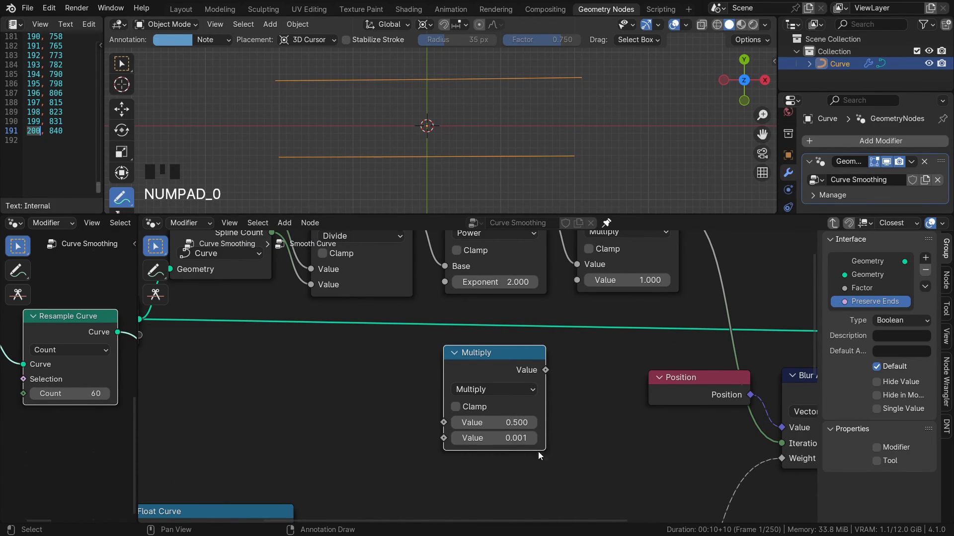
Feed the lower Multiply's first value from a new Integer node and connect its result to the upper Multiply's second value.
{"action": "left_click_drag", "start_coordinate": [444, 423], "coordinate": [383, 376]}
{"action": "type", "text": "int"}
{"action": "key", "text": "Return"}
{"action": "left_click", "coordinate": [413, 362]}
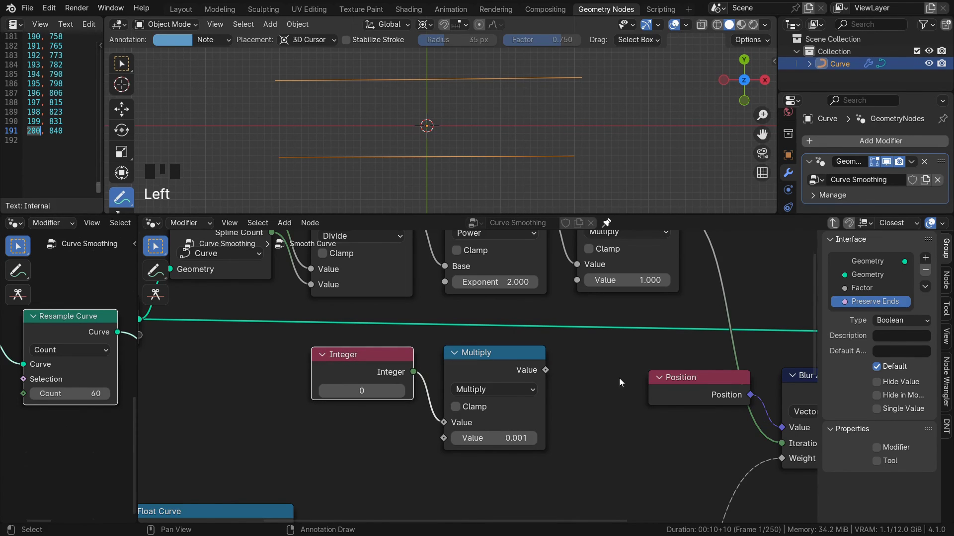
{"action": "left_click_drag", "start_coordinate": [549, 370], "coordinate": [576, 282]}
{"action": "left_click_drag", "start_coordinate": [567, 358], "coordinate": [391, 398]}
{"action": "key", "text": "g"}
{"action": "left_click", "coordinate": [364, 399]}
Enable Clamp on the lower Multiply node and raise the Integer node's value to 65.
{"action": "left_click", "coordinate": [374, 392]}
{"action": "left_click", "coordinate": [374, 392]}
{"action": "left_click", "coordinate": [374, 392]}
{"action": "left_click", "coordinate": [374, 393]}
{"action": "left_click", "coordinate": [374, 393]}
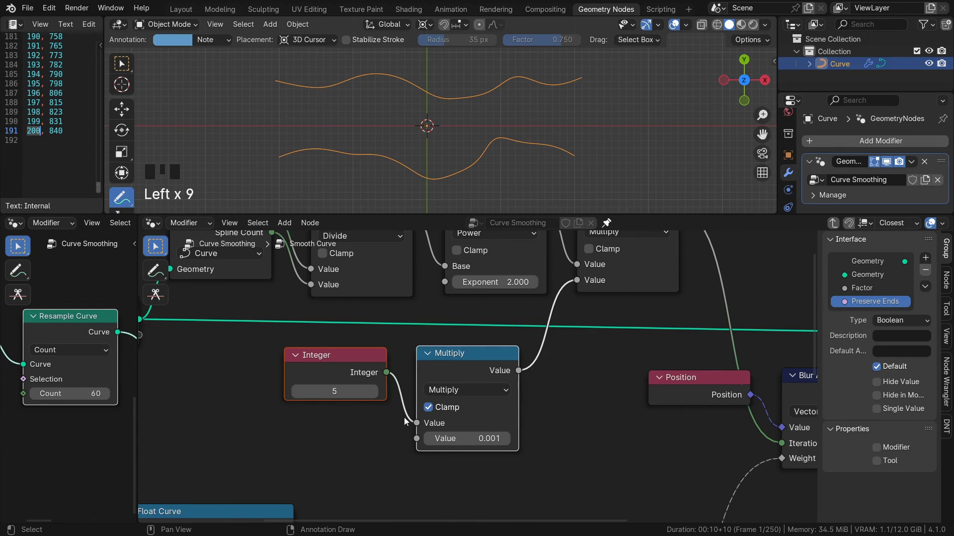
{"action": "left_click_drag", "start_coordinate": [334, 391], "coordinate": [359, 402]}
{"action": "middle_click_drag", "start_coordinate": [357, 424], "coordinate": [422, 382]}
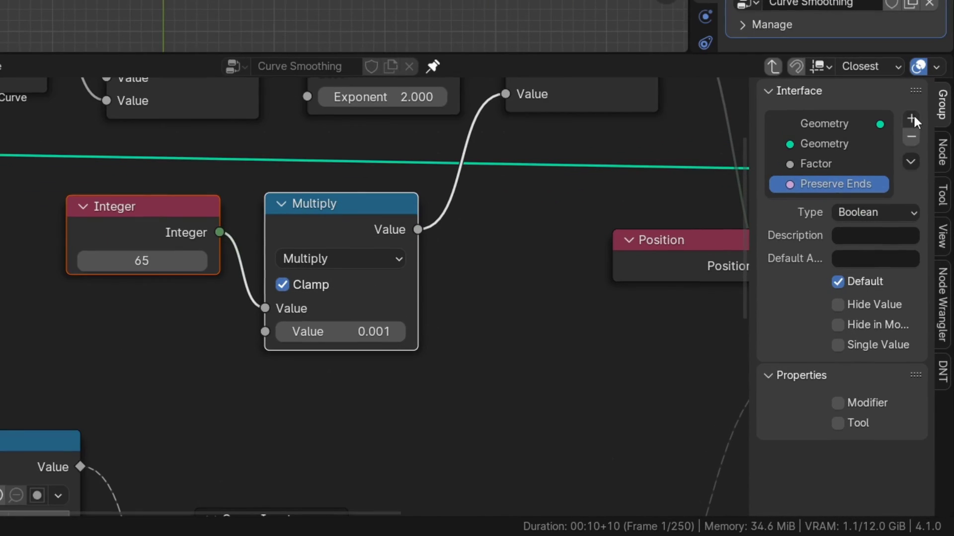
Add an Integer input named Smoothness Level to the group interface.
{"action": "left_click", "coordinate": [912, 119]}
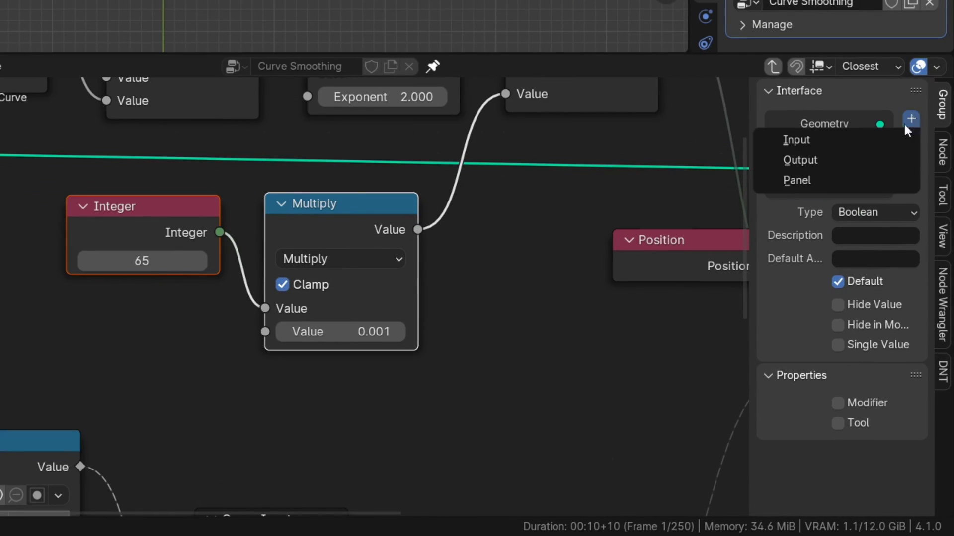
{"action": "left_click", "coordinate": [851, 142]}
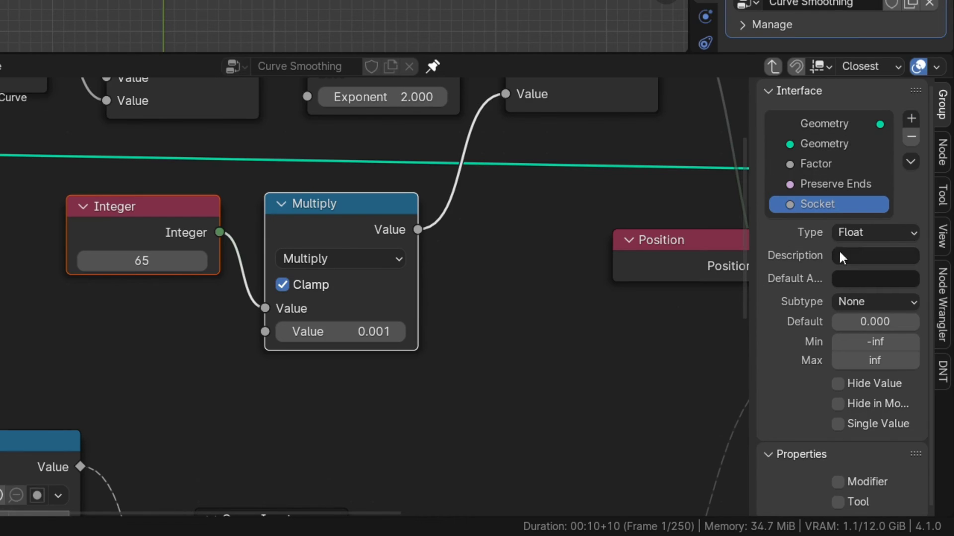
{"action": "left_click", "coordinate": [856, 234]}
{"action": "left_click", "coordinate": [851, 331]}
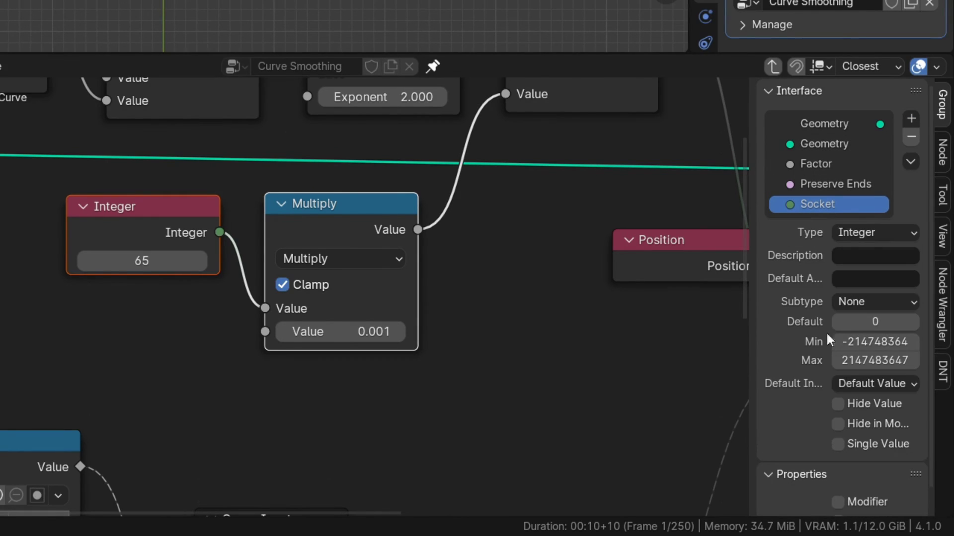
{"action": "double_click", "coordinate": [817, 204]}
{"action": "type", "text": "Smoothness Level"}
{"action": "key", "text": "Return"}
Limit the Smoothness Level input to a minimum of 0 and a maximum of 1000.
{"action": "left_click", "coordinate": [839, 342]}
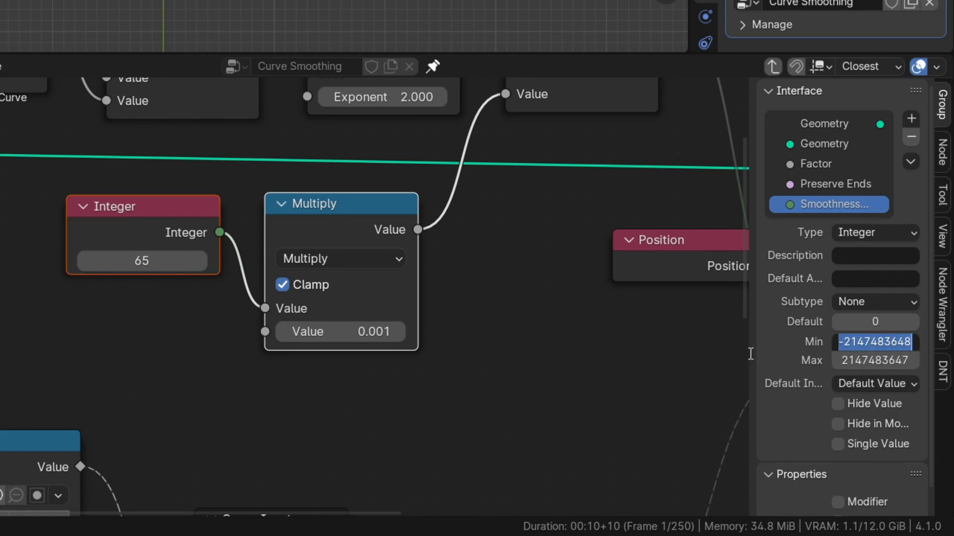
{"action": "type", "text": "0"}
{"action": "key", "text": "Tab"}
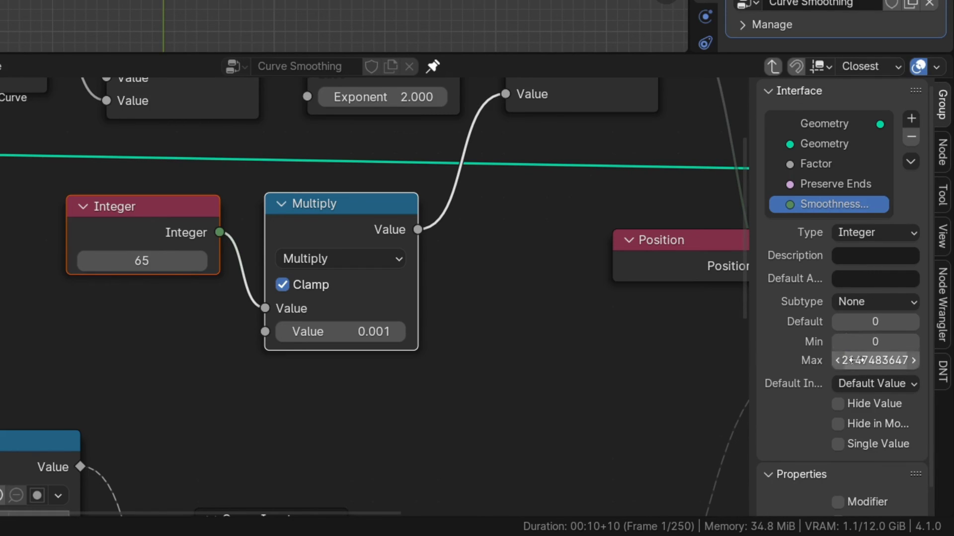
{"action": "type", "text": "1000"}
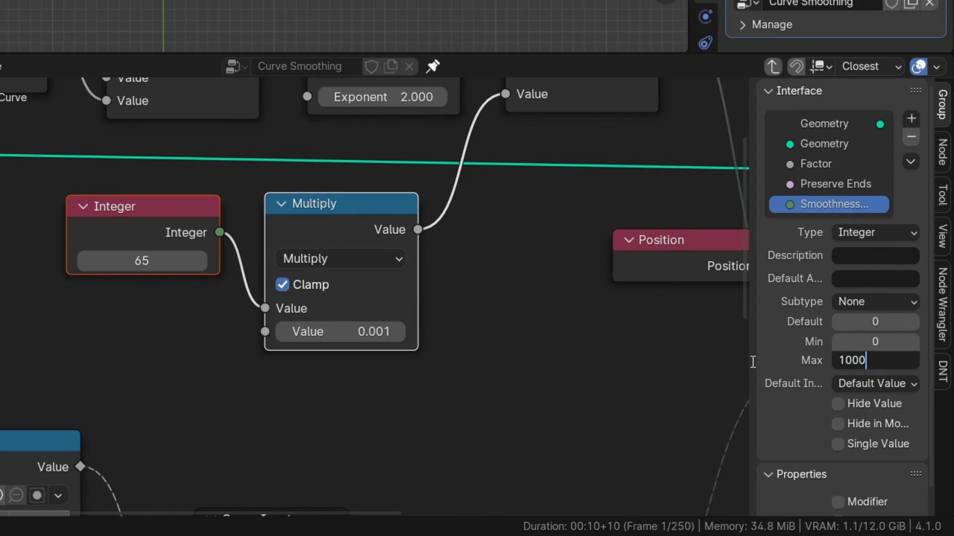
{"action": "key", "text": "Return"}
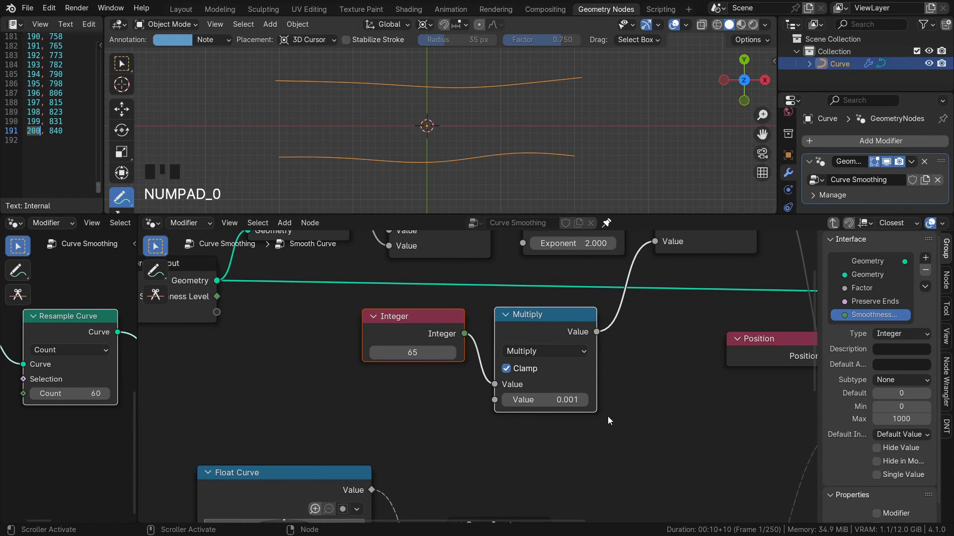
Delete the Integer node and feed the lower Multiply from a Group Input node's Smoothness Level.
{"action": "left_click_drag", "start_coordinate": [437, 376], "coordinate": [377, 336]}
{"action": "key", "text": "x"}
{"action": "left_click_drag", "start_coordinate": [494, 384], "coordinate": [437, 352]}
{"action": "type", "text": "smooth"}
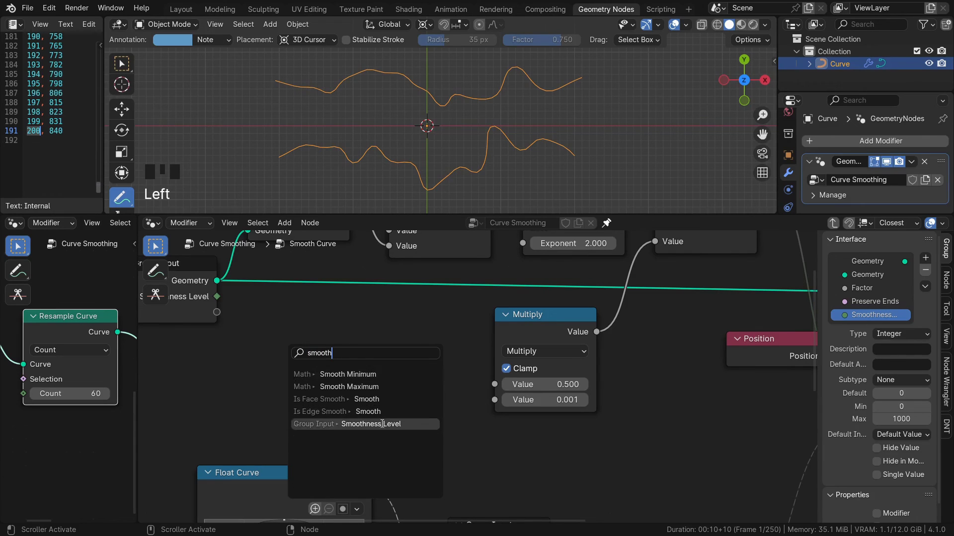
{"action": "left_click", "coordinate": [412, 425]}
{"action": "left_click", "coordinate": [413, 427]}
Widen the parent-tree editor and raise the Smooth Curve node's Smoothness Level to 132.
{"action": "scroll", "coordinate": [73, 371], "scroll_direction": "down", "scroll_amount": 2}
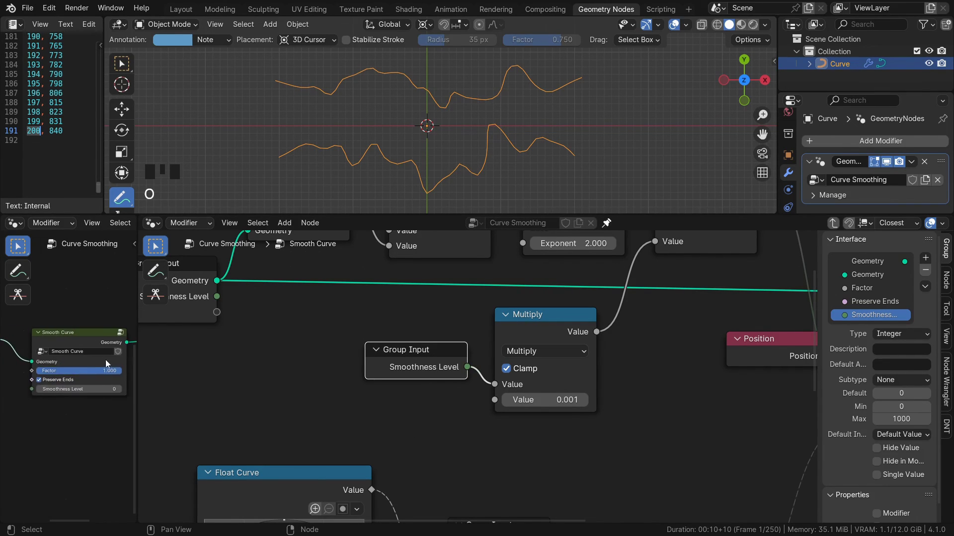
{"action": "left_click_drag", "start_coordinate": [135, 359], "coordinate": [215, 359]}
{"action": "scroll", "coordinate": [118, 373], "scroll_direction": "up", "scroll_amount": 4}
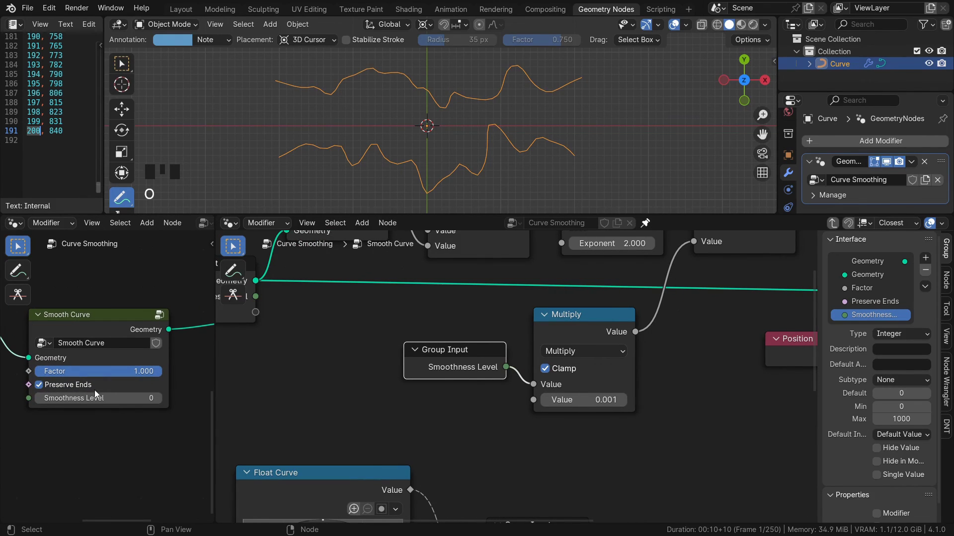
{"action": "left_click_drag", "start_coordinate": [95, 397], "coordinate": [149, 373]}
Toggle Preserve Ends off and on twice, and lower the Smooth Curve node's Factor to 0.252.
{"action": "left_click", "coordinate": [36, 385]}
{"action": "left_click", "coordinate": [38, 385]}
{"action": "left_click", "coordinate": [42, 385]}
{"action": "left_click", "coordinate": [43, 386]}
{"action": "left_click_drag", "start_coordinate": [90, 372], "coordinate": [199, 398]}
{"action": "left_click_drag", "start_coordinate": [144, 372], "coordinate": [48, 371]}
Temporarily widen the parent-tree editor to inspect its nodes, and examine the link between Blur Attribute and Set Position.
{"action": "left_click_drag", "start_coordinate": [215, 368], "coordinate": [477, 370]}
{"action": "middle_click_drag", "start_coordinate": [246, 397], "coordinate": [376, 408]}
{"action": "left_click_drag", "start_coordinate": [209, 394], "coordinate": [230, 415]}
{"action": "left_click_drag", "start_coordinate": [472, 371], "coordinate": [248, 369]}
{"action": "middle_click_drag", "start_coordinate": [578, 372], "coordinate": [316, 460]}
{"action": "middle_click_drag", "start_coordinate": [730, 446], "coordinate": [463, 455]}
{"action": "scroll", "coordinate": [465, 454], "scroll_direction": "up", "scroll_amount": 4}
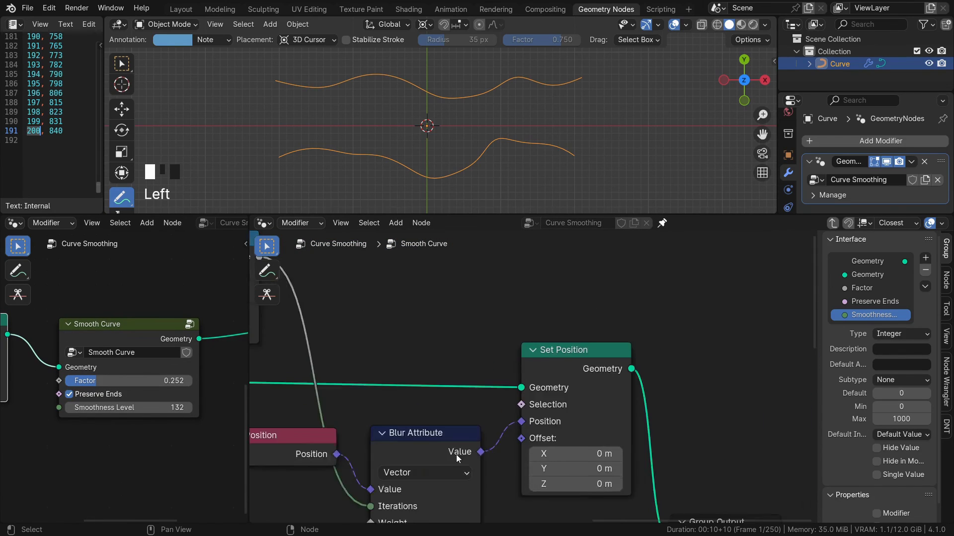
Expose Set Position's Selection through a new Group Input node and order the group inputs as Selection, Factor, Smoothness Level, Preserve Ends.
{"action": "left_click_drag", "start_coordinate": [517, 413], "coordinate": [458, 353]}
{"action": "left_click_drag", "start_coordinate": [518, 412], "coordinate": [439, 323]}
{"action": "type", "text": "inp"}
{"action": "key", "text": "Return"}
{"action": "left_click", "coordinate": [465, 345]}
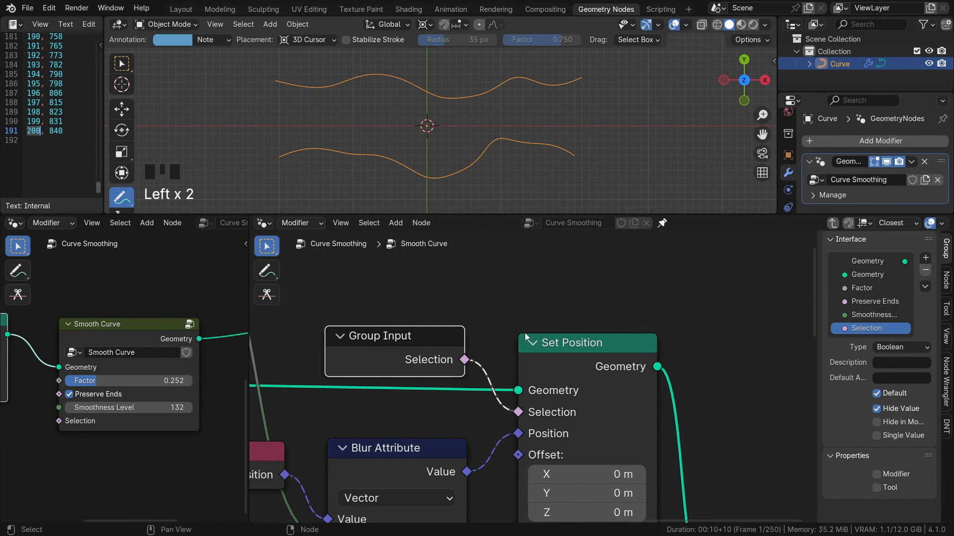
{"action": "left_click_drag", "start_coordinate": [868, 328], "coordinate": [866, 297]}
Maximize the parent-tree editor temporarily and raise the Smooth Curve node's Factor to 1.000.
{"action": "key", "text": "ctrl+space"}
{"action": "middle_click_drag", "start_coordinate": [440, 354], "coordinate": [449, 377]}
{"action": "left_click_drag", "start_coordinate": [467, 364], "coordinate": [627, 427]}
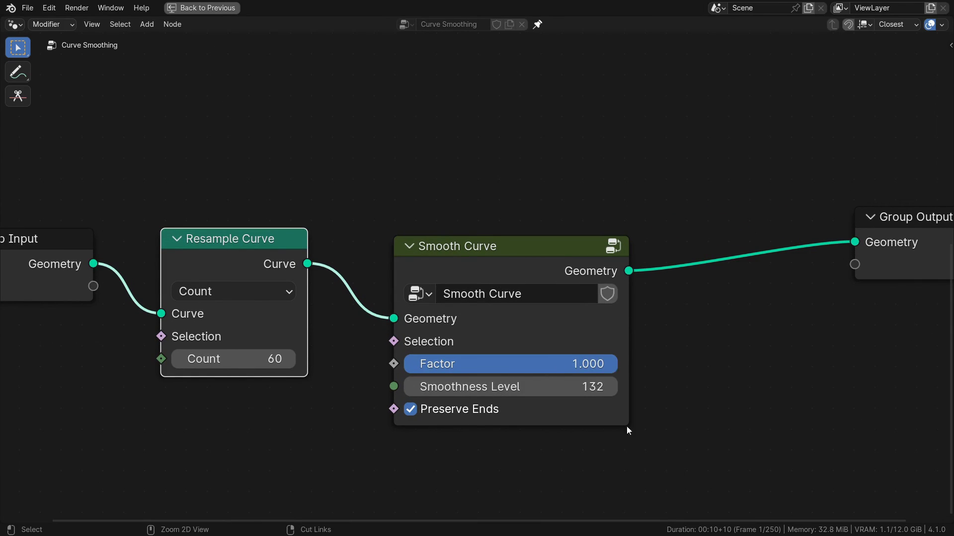
{"action": "key", "text": "ctrl+space"}
{"action": "middle_click_drag", "start_coordinate": [446, 396], "coordinate": [720, 413]}
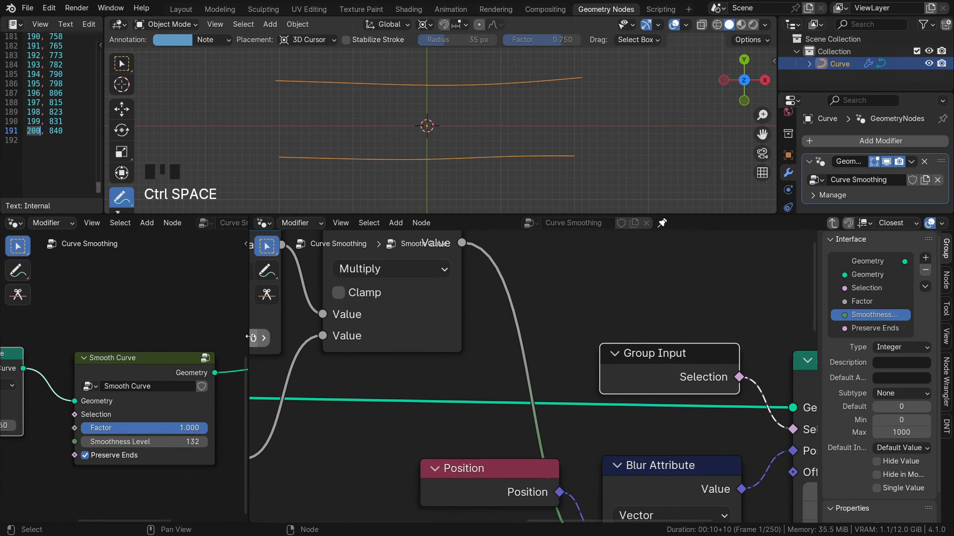
Widen the parent-tree editor so the Resample Curve and Smooth Curve nodes fit side by side at a readable size.
{"action": "left_click_drag", "start_coordinate": [251, 337], "coordinate": [348, 339]}
{"action": "key", "text": "Escape"}
{"action": "middle_click_drag", "start_coordinate": [269, 370], "coordinate": [542, 379]}
{"action": "scroll", "coordinate": [158, 369], "scroll_direction": "down", "scroll_amount": 3}
{"action": "middle_click_drag", "start_coordinate": [174, 349], "coordinate": [172, 307]}
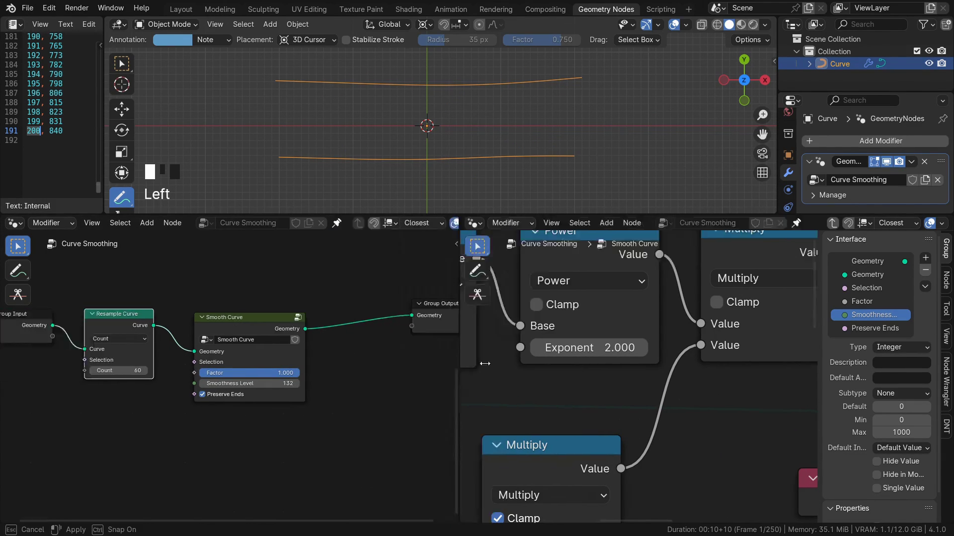
{"action": "left_click_drag", "start_coordinate": [513, 364], "coordinate": [568, 365]}
{"action": "scroll", "coordinate": [481, 404], "scroll_direction": "up", "scroll_amount": 3}
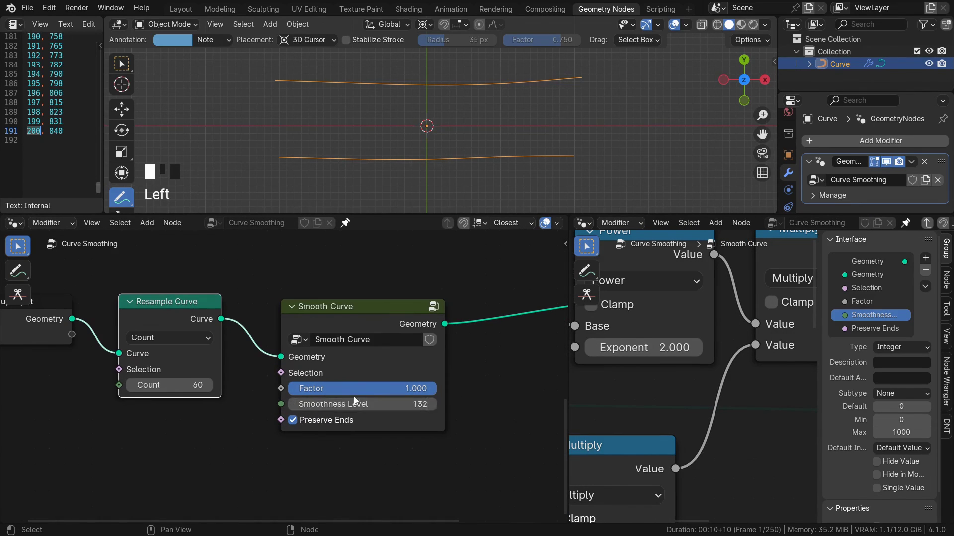
Lower the Smooth Curve node's Smoothness Level to 12 and try varying the Resample Curve node's Count.
{"action": "left_click_drag", "start_coordinate": [354, 397], "coordinate": [335, 404]}
{"action": "middle_click_drag", "start_coordinate": [273, 398], "coordinate": [333, 399]}
{"action": "left_click_drag", "start_coordinate": [231, 388], "coordinate": [268, 387]}
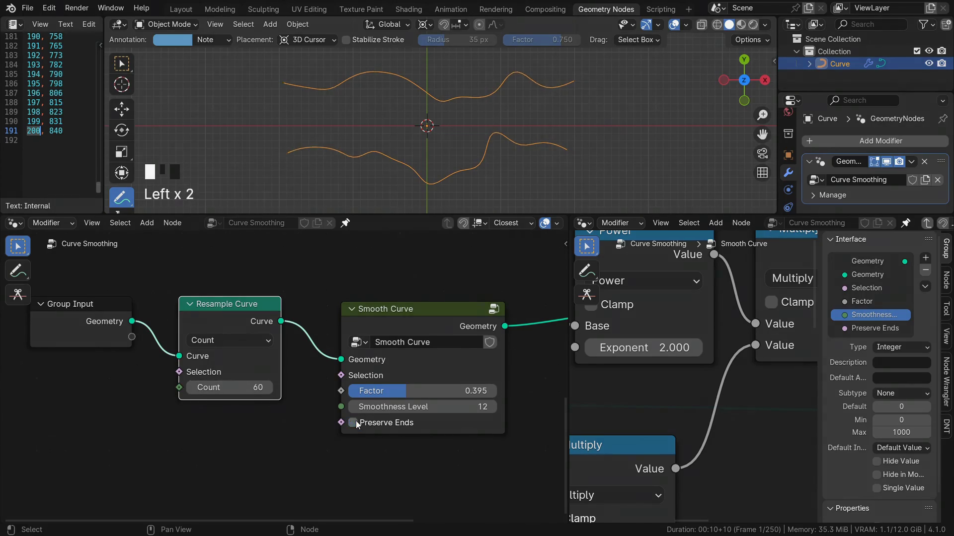